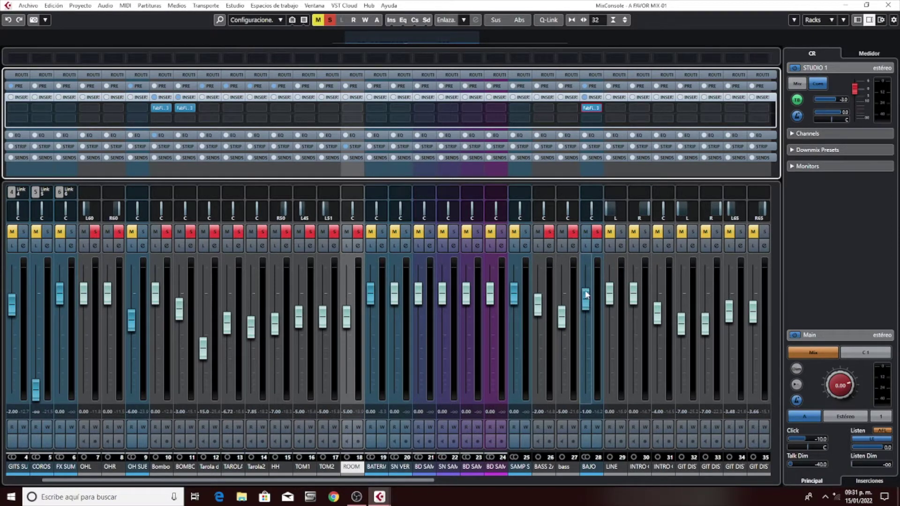
- Open the Pro-Q 3 insert on the BAJO channel and play the song to examine the bass spectrum
{"action": "left_click", "coordinate": [589, 109]}
{"action": "left_click_drag", "start_coordinate": [571, 32], "coordinate": [482, 106]}
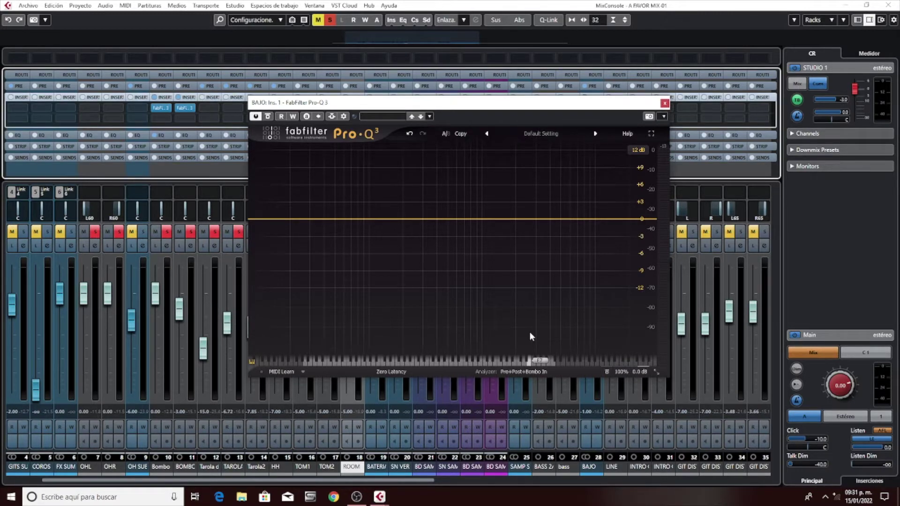
{"action": "key", "text": "space"}
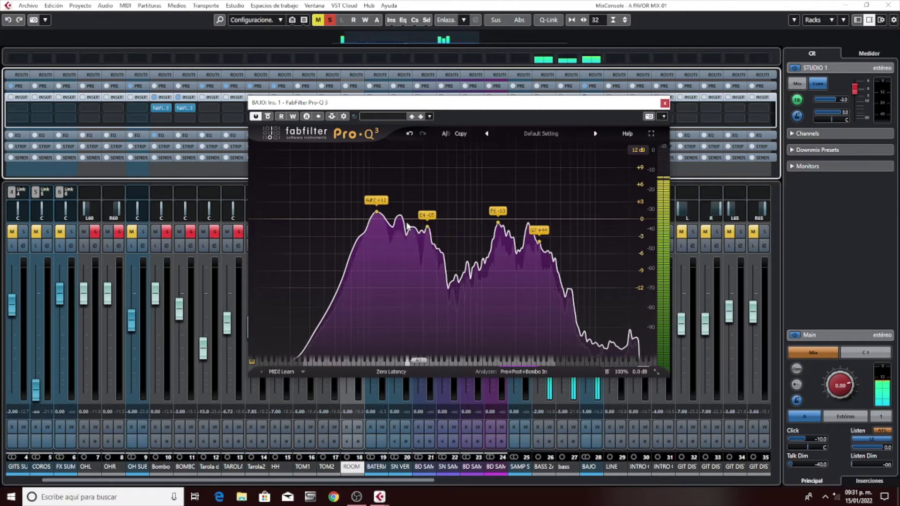
{"action": "key", "text": "space"}
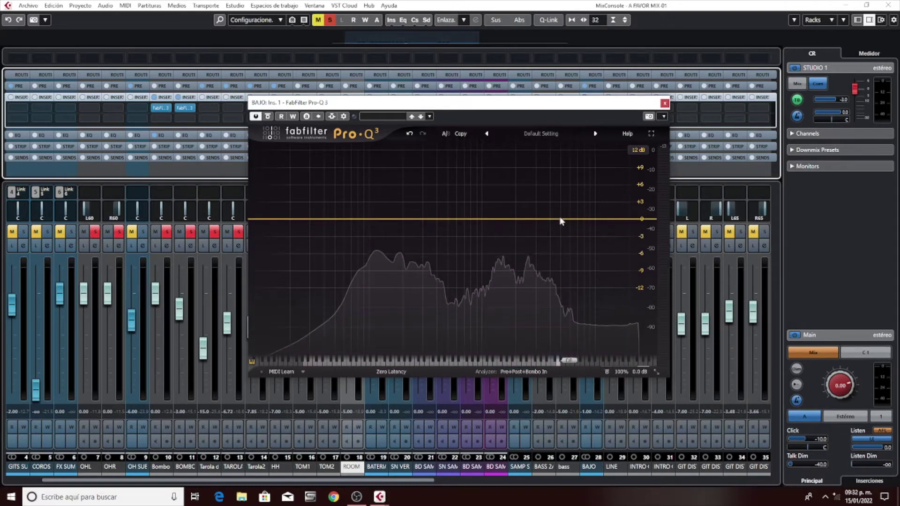
{"action": "left_click", "coordinate": [591, 219]}
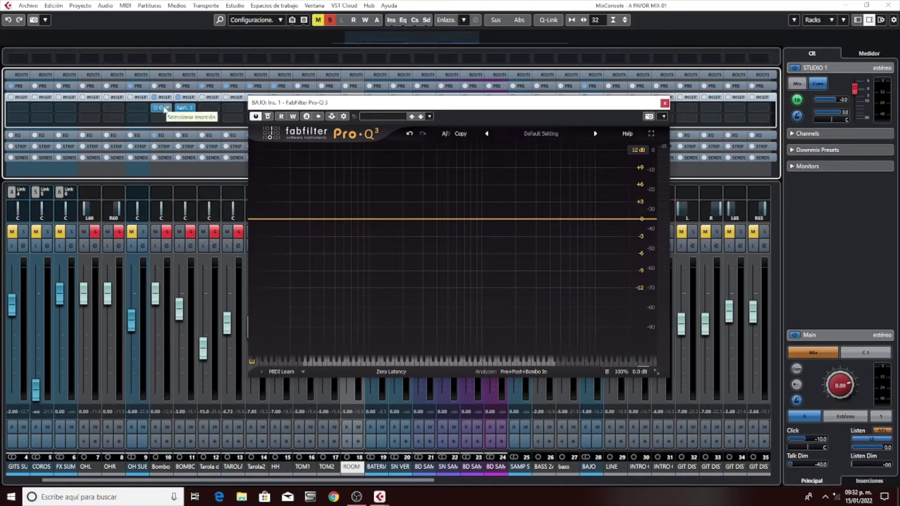
- Check the equalizer curves of the Pro-Q 3 inserts on the two Bombo kick channels
{"action": "left_click", "coordinate": [161, 108]}
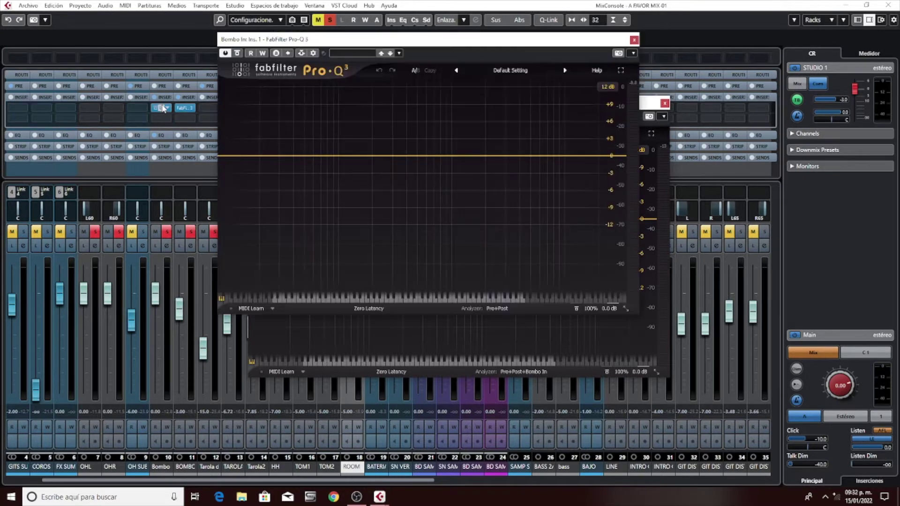
{"action": "left_click", "coordinate": [633, 40]}
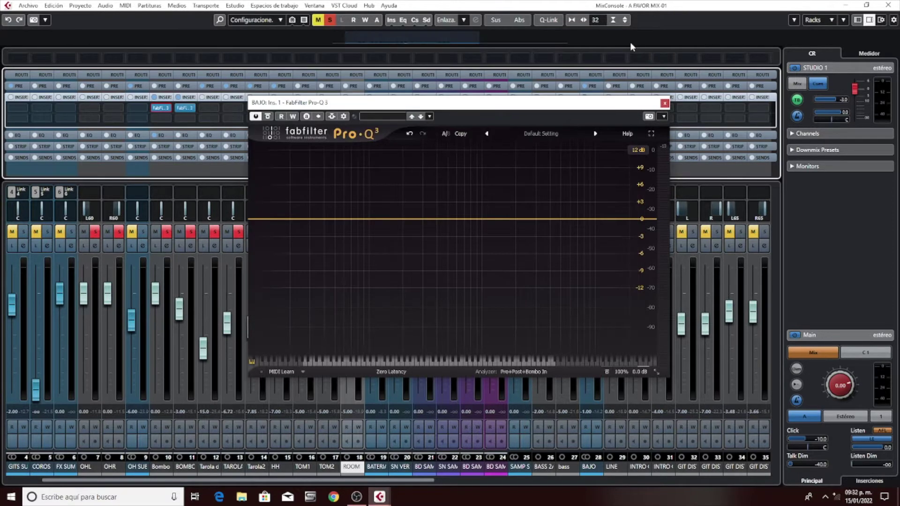
{"action": "left_click", "coordinate": [184, 108]}
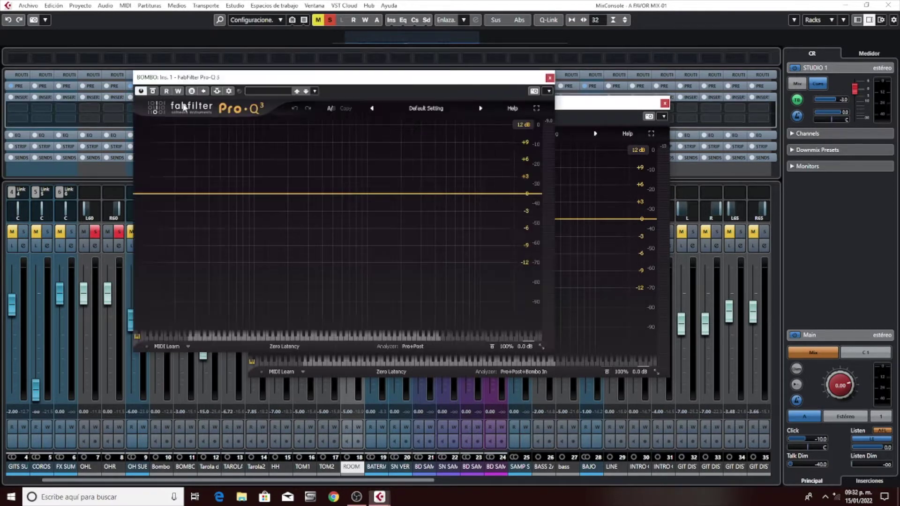
{"action": "left_click", "coordinate": [549, 77]}
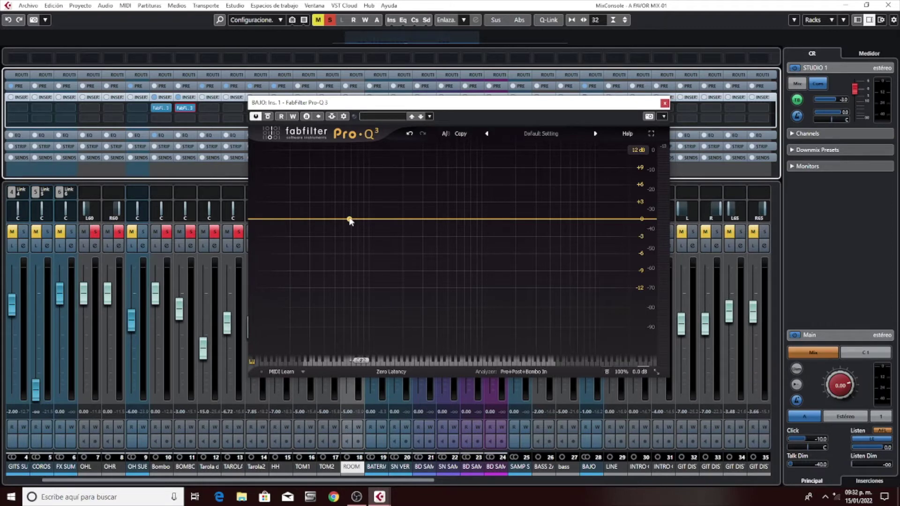
- Play the mix and compare the bass spectrum with the kick overlay in the BAJO equalizer
{"action": "key", "text": "space"}
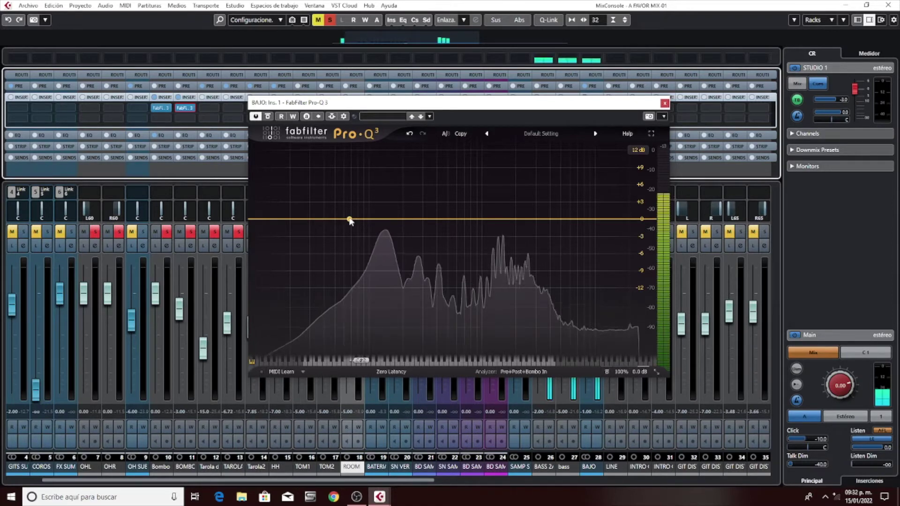
{"action": "key", "text": "space"}
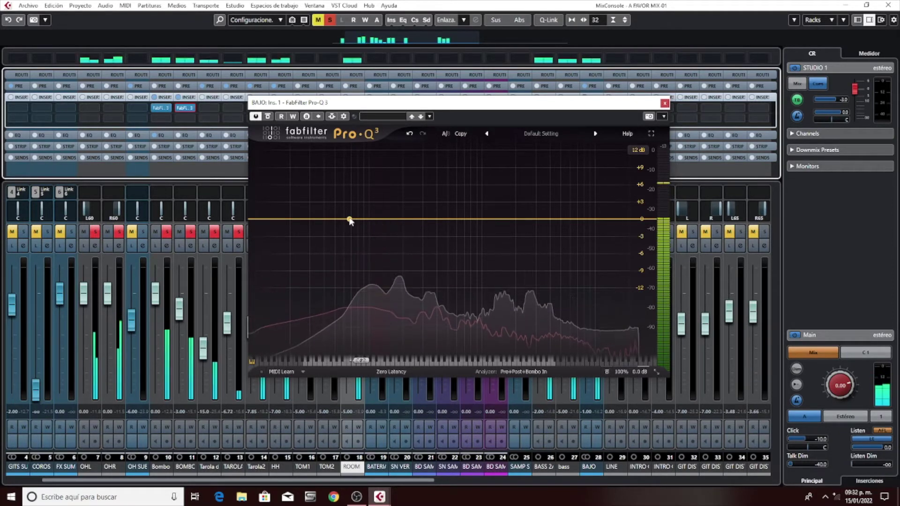
{"action": "key", "text": "space"}
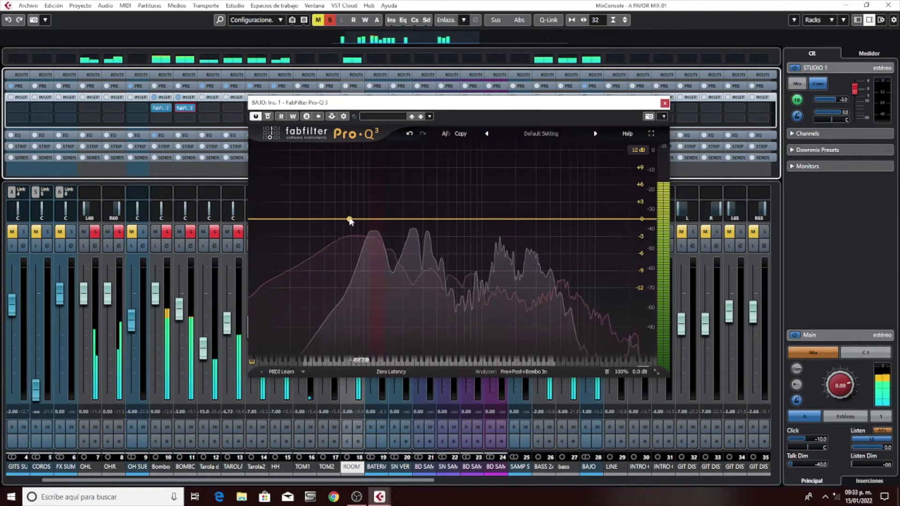
- Add three bell bands to the BAJO equalizer at about 116, 177 and 313 Hz, the last two at 0 dB gain
{"action": "left_click", "coordinate": [375, 220]}
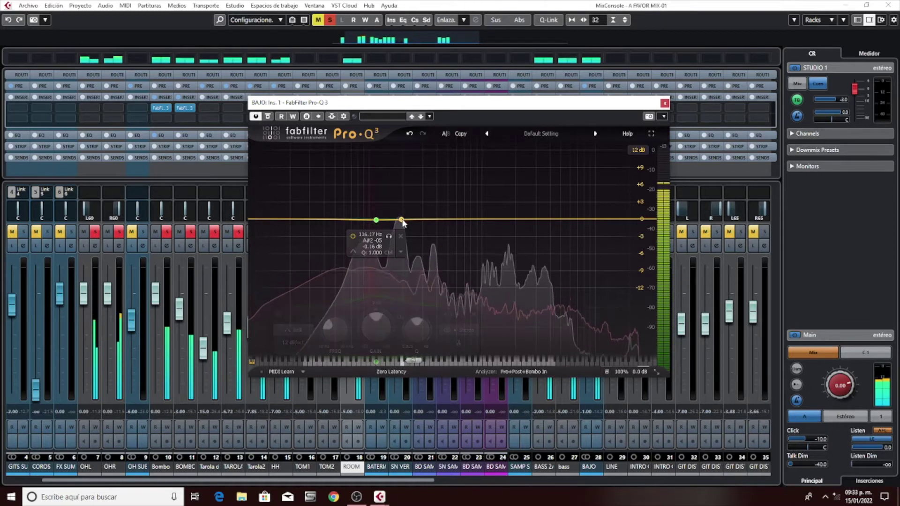
{"action": "left_click", "coordinate": [393, 220]}
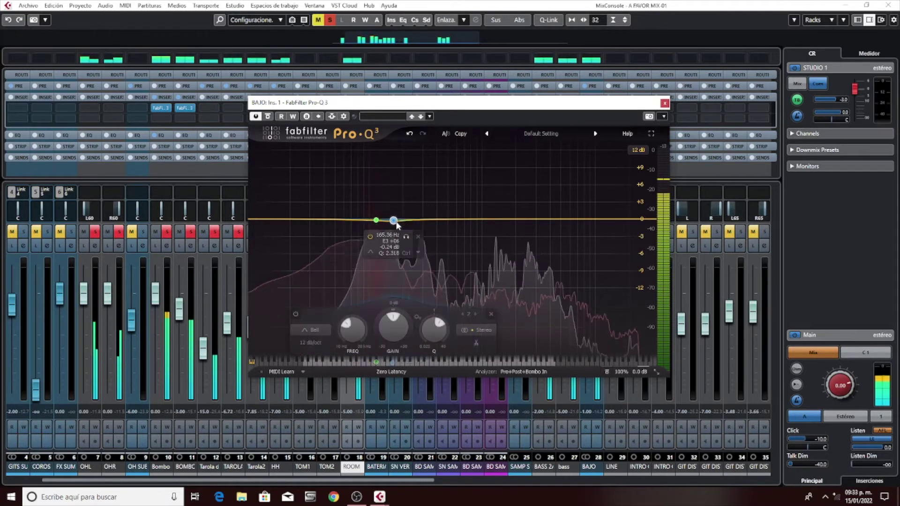
{"action": "left_click_drag", "start_coordinate": [393, 219], "coordinate": [396, 219]}
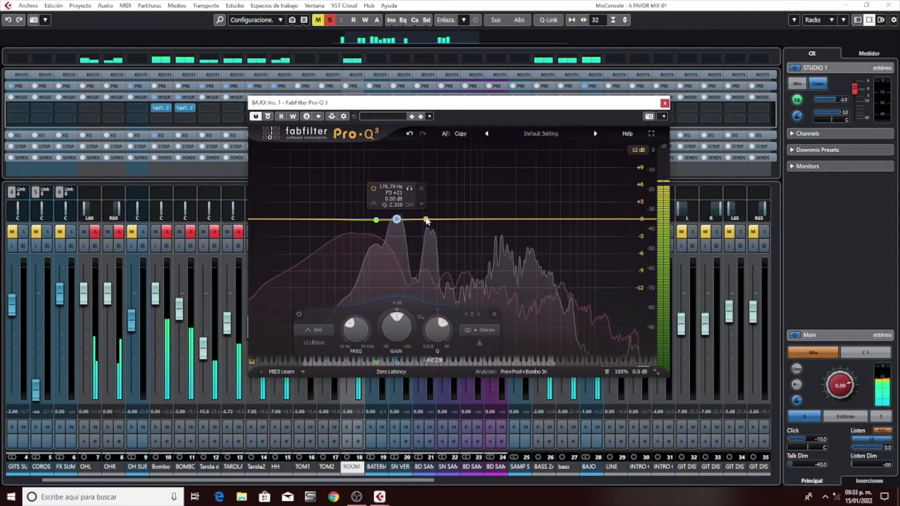
{"action": "left_click", "coordinate": [425, 220]}
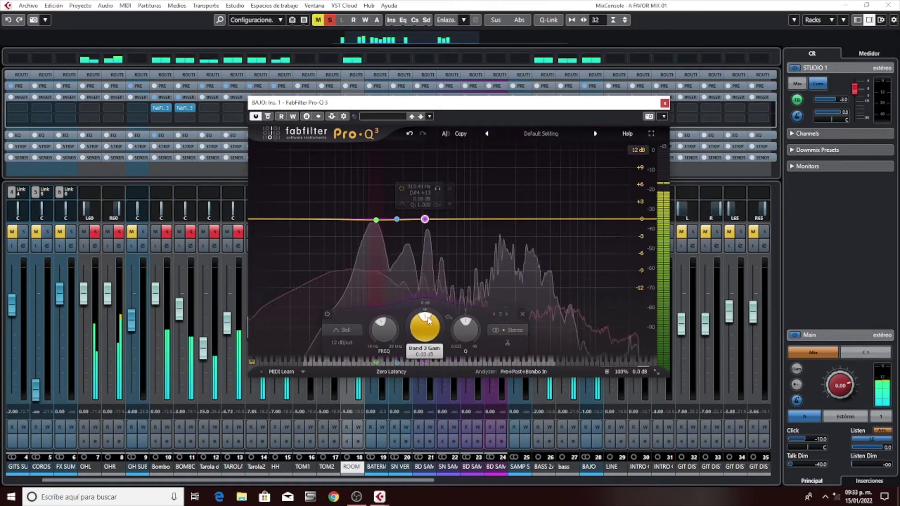
{"action": "double_click", "coordinate": [424, 354]}
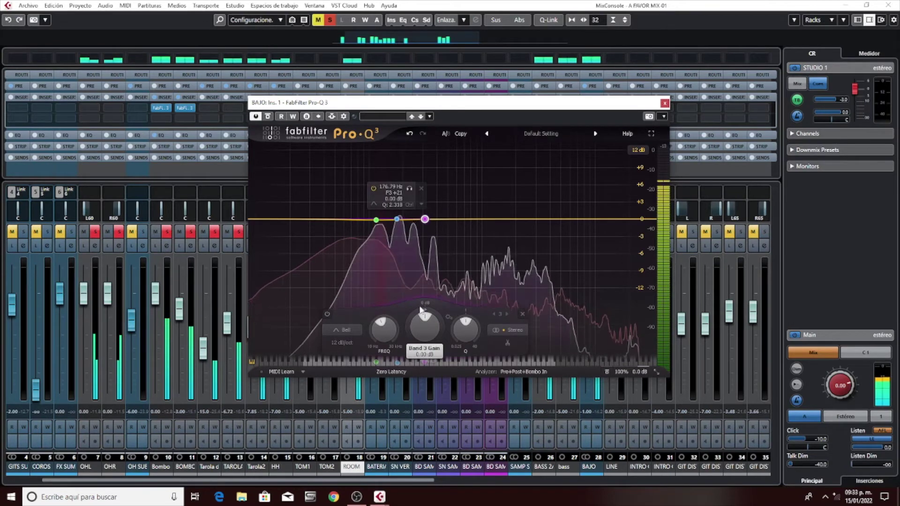
- Set the gain of the 116 Hz band to 0 dB
{"action": "left_click", "coordinate": [376, 220]}
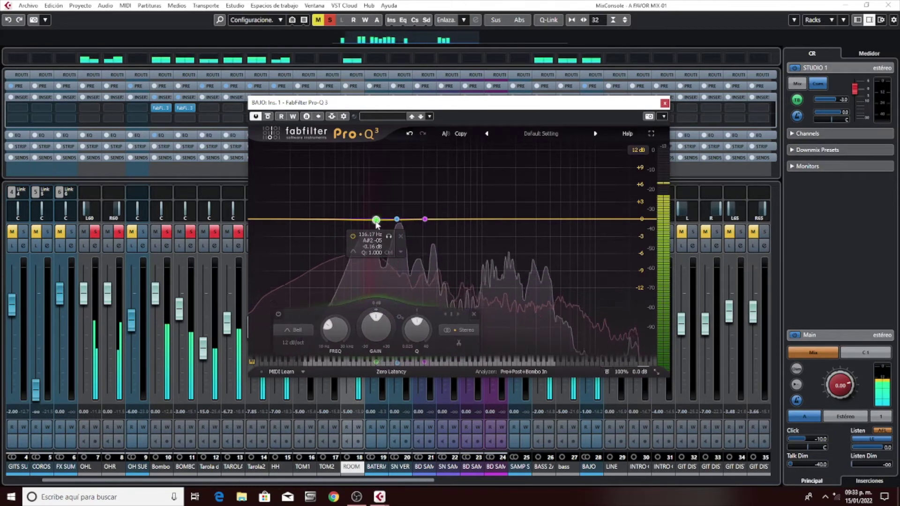
{"action": "double_click", "coordinate": [376, 320]}
{"action": "type", "text": "0"}
{"action": "key", "text": "Return"}
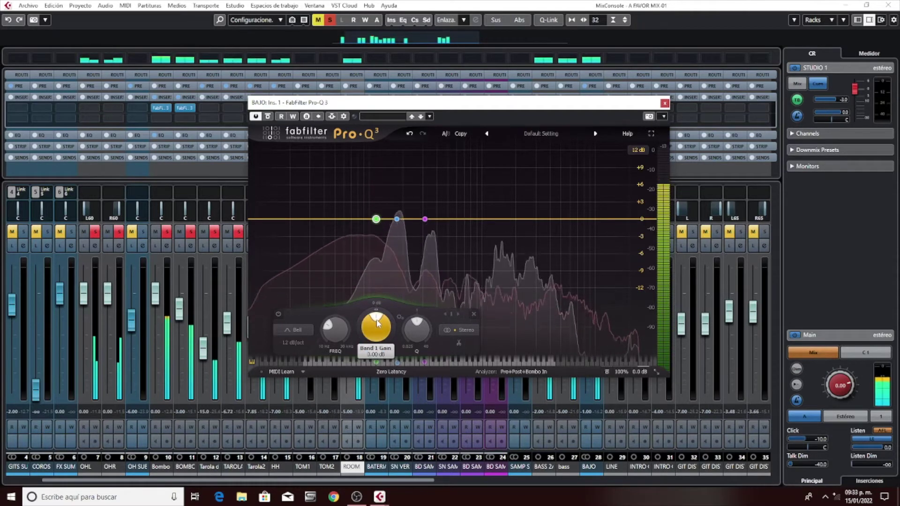
{"action": "mouse_move", "coordinate": [377, 322]}
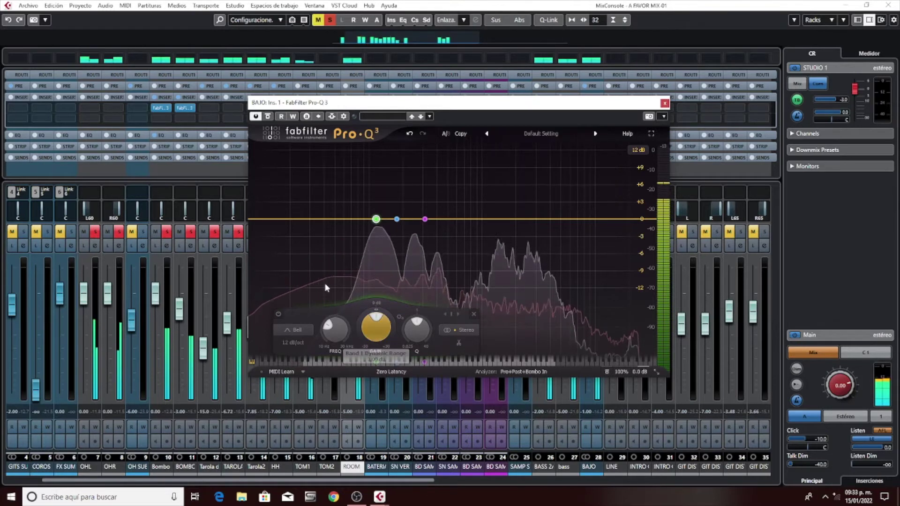
- Add a low cut filter at about 17 Hz to the BAJO equalizer with a 24 dB/oct slope
{"action": "left_click_drag", "start_coordinate": [327, 219], "coordinate": [281, 220]}
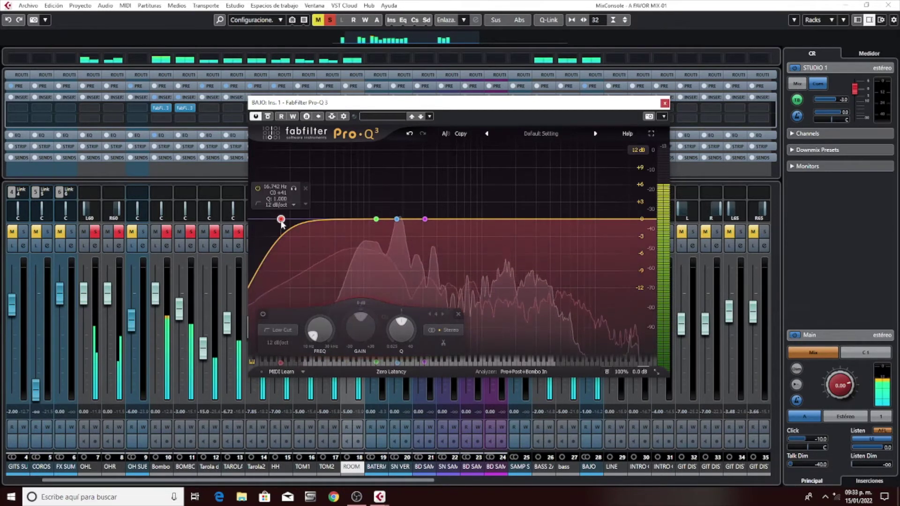
{"action": "left_click", "coordinate": [287, 343]}
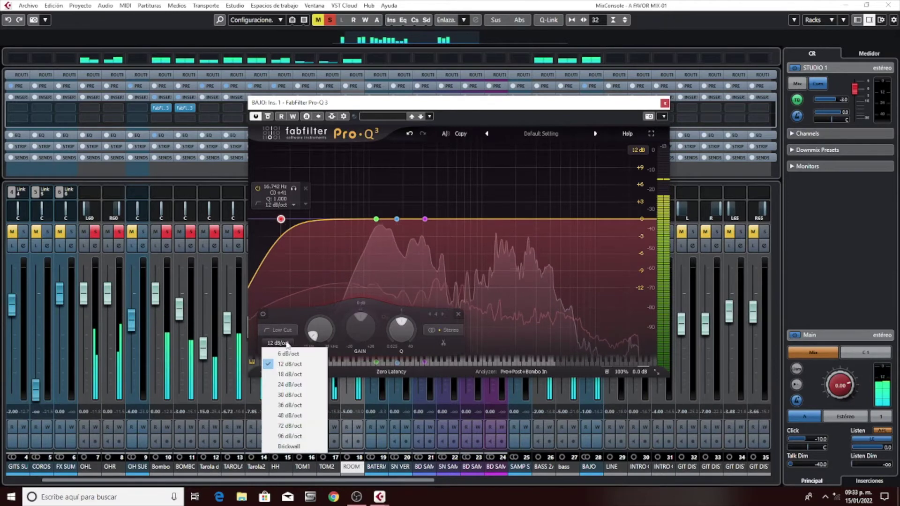
{"action": "left_click", "coordinate": [289, 384]}
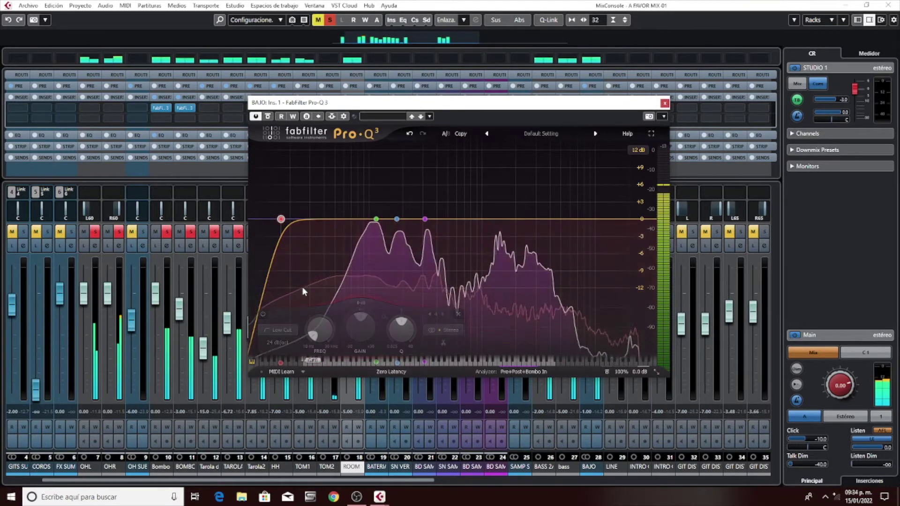
{"action": "left_click", "coordinate": [303, 291]}
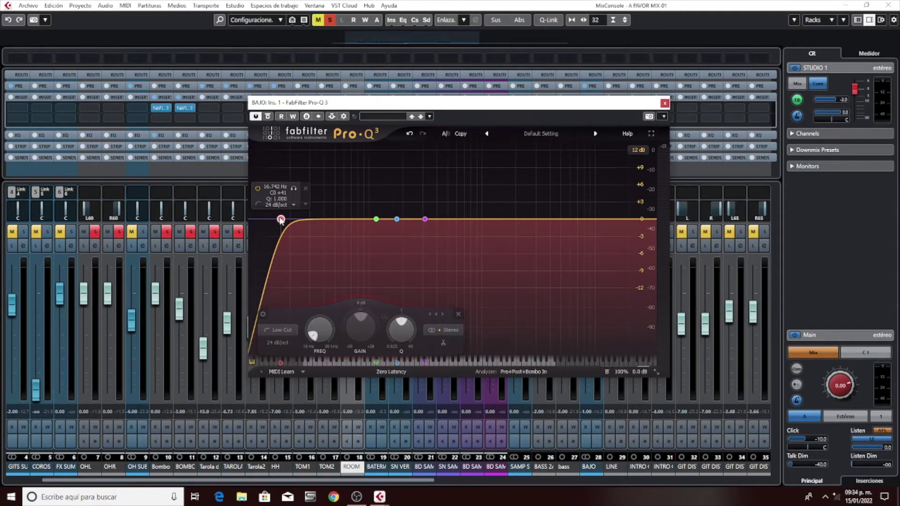
- Audition the bass with the drums and set the low cut filter's frequency to 70 Hz
{"action": "left_click_drag", "start_coordinate": [326, 220], "coordinate": [358, 220]}
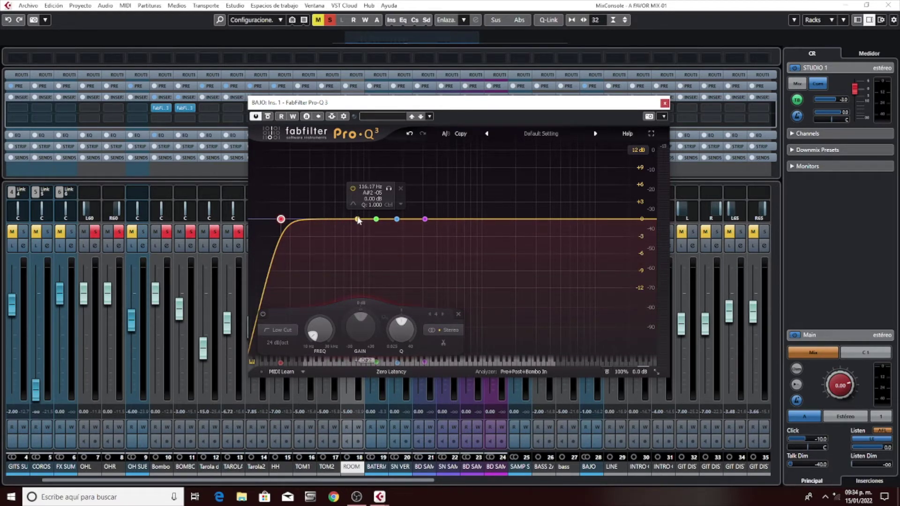
{"action": "key", "text": "space"}
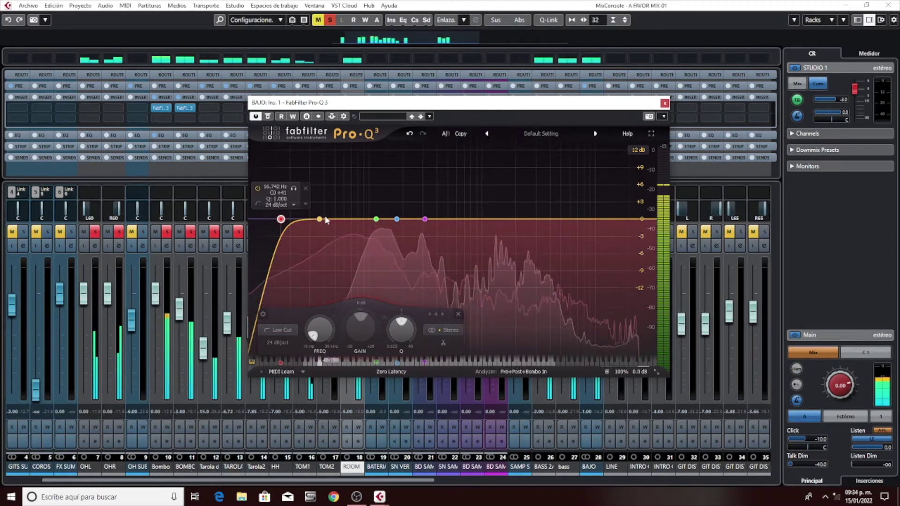
{"action": "key", "text": "space"}
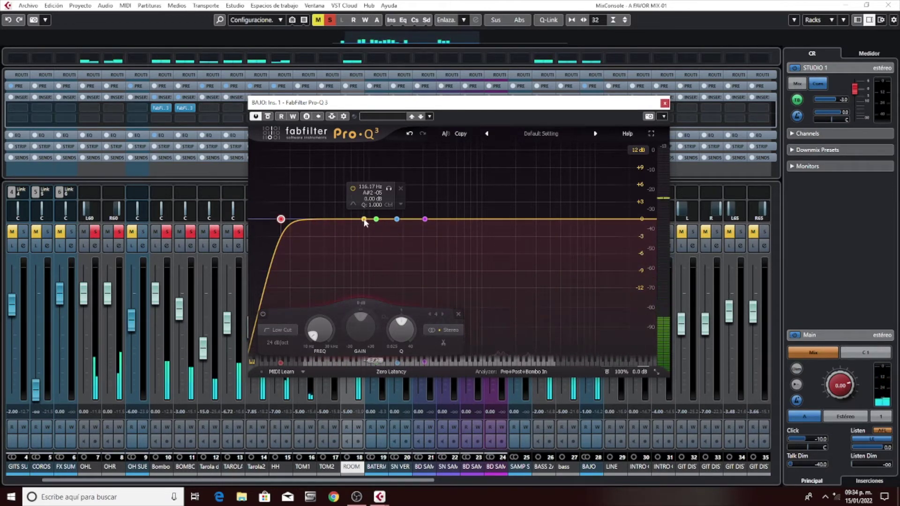
{"action": "key", "text": "space"}
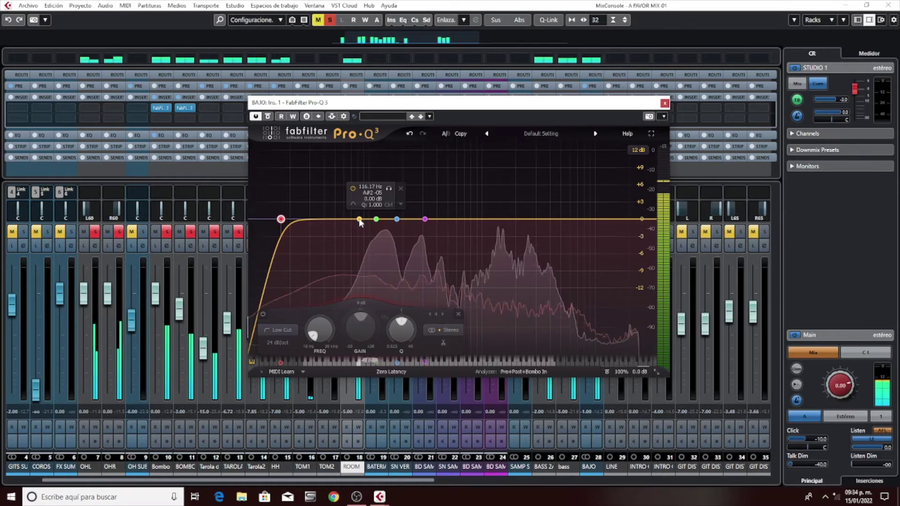
{"action": "double_click", "coordinate": [358, 219]}
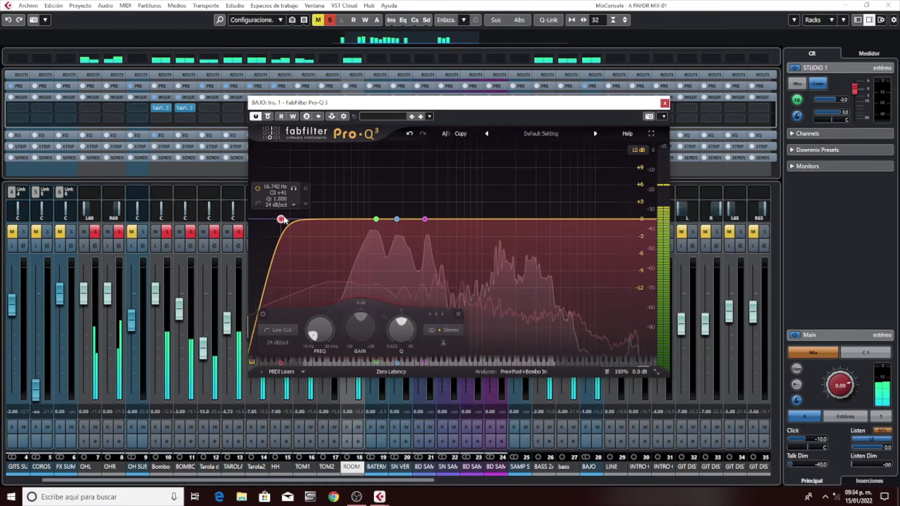
{"action": "left_click_drag", "start_coordinate": [281, 219], "coordinate": [353, 217]}
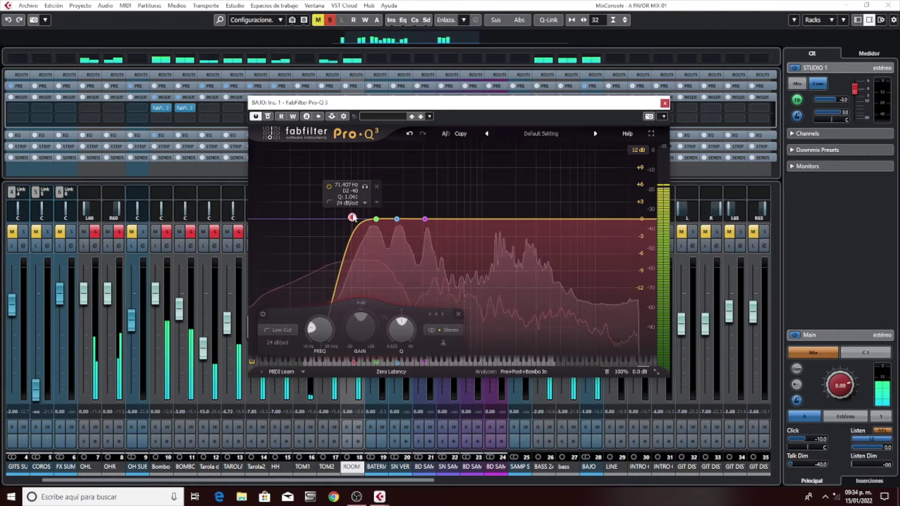
{"action": "double_click", "coordinate": [319, 328]}
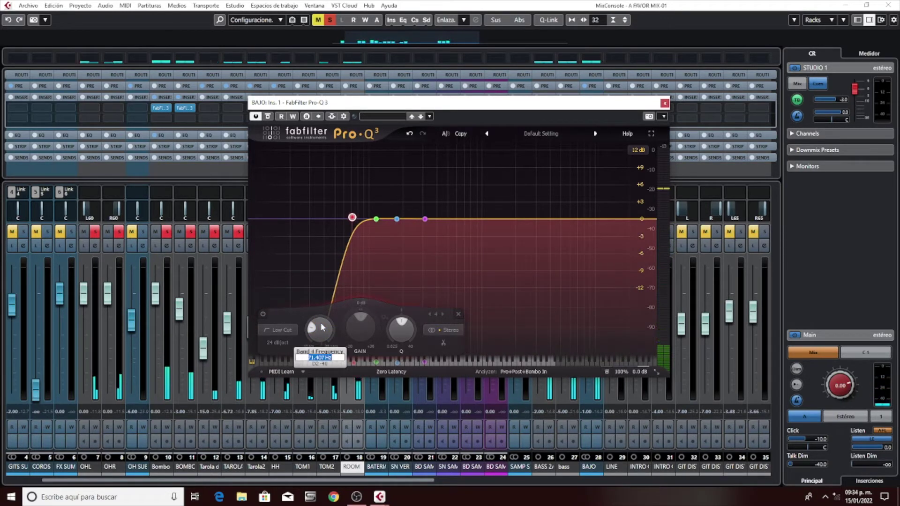
{"action": "type", "text": "70"}
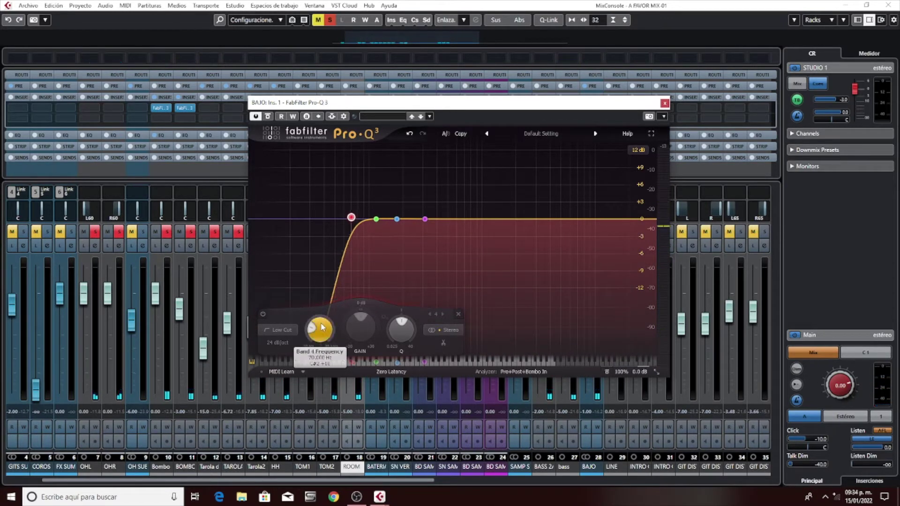
{"action": "key", "text": "Return"}
{"action": "mouse_move", "coordinate": [360, 216]}
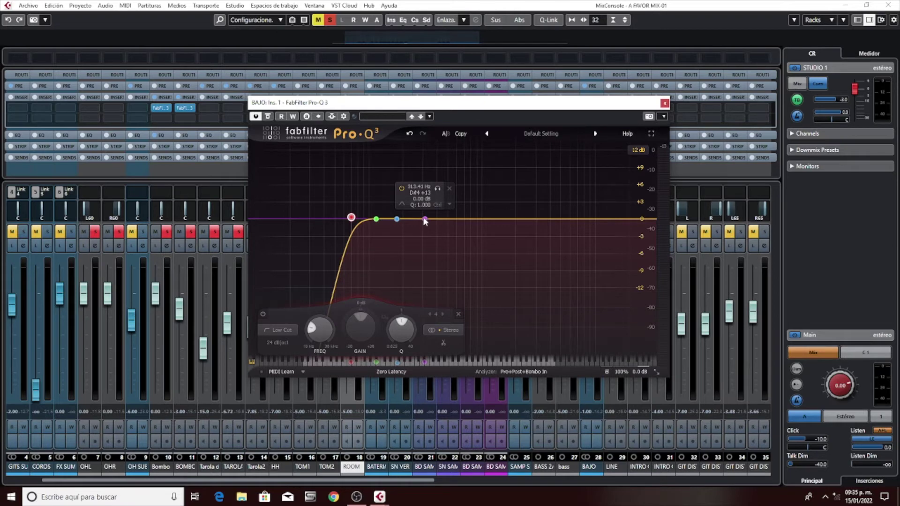
- Close the BAJO equalizer and insert SSLEQ Mono in the channel's second insert slot
{"action": "left_click", "coordinate": [665, 103]}
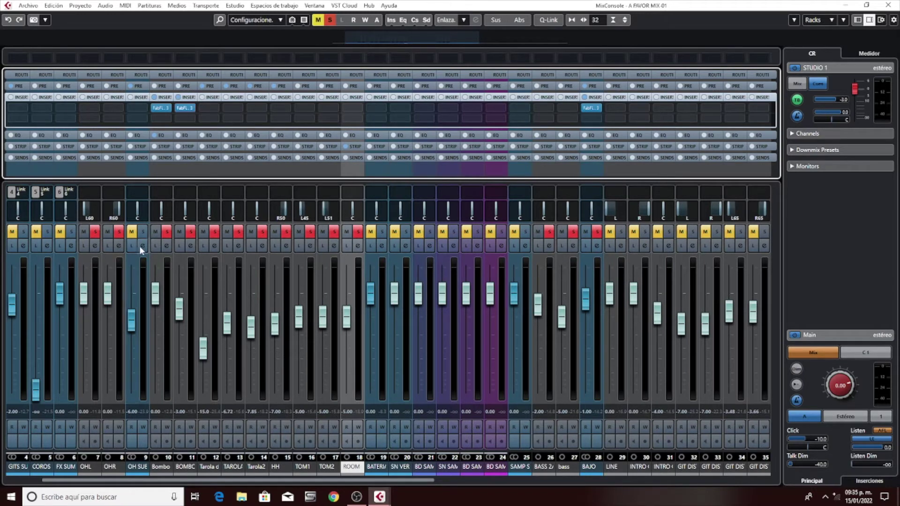
{"action": "left_click", "coordinate": [594, 120]}
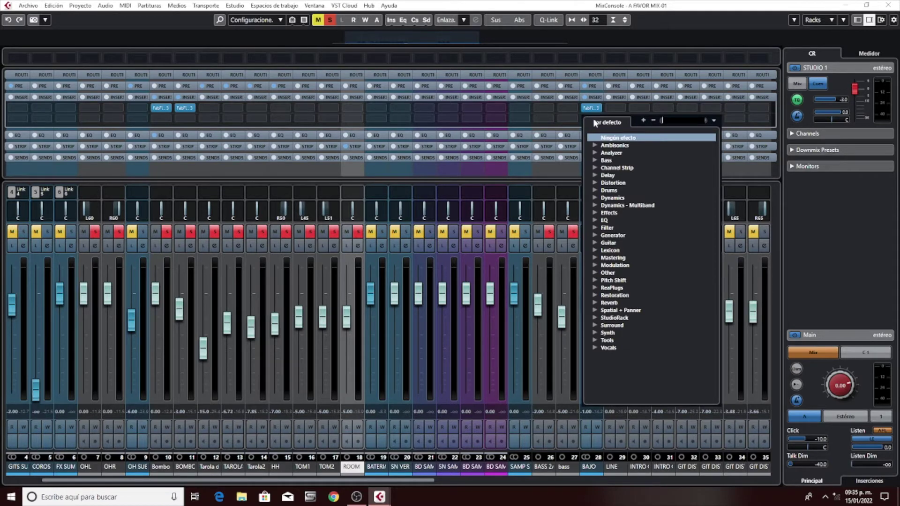
{"action": "type", "text": "ba"}
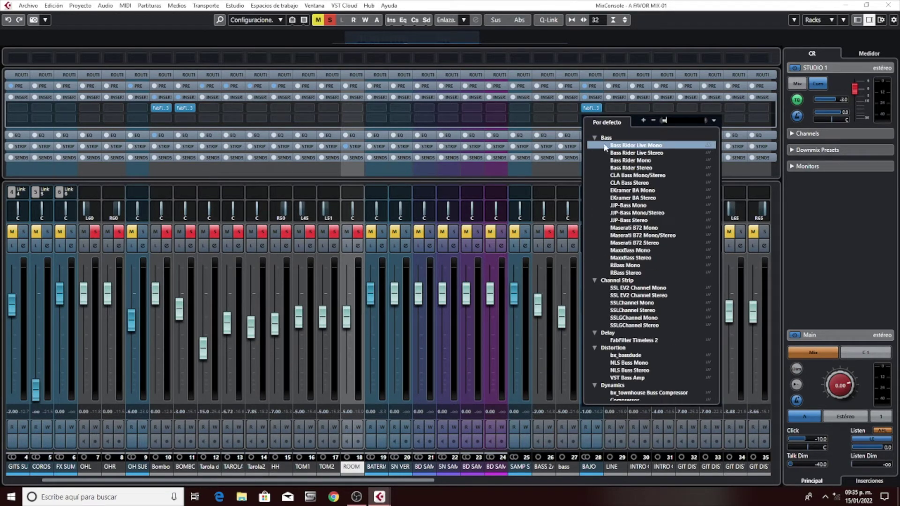
{"action": "type", "text": "l"}
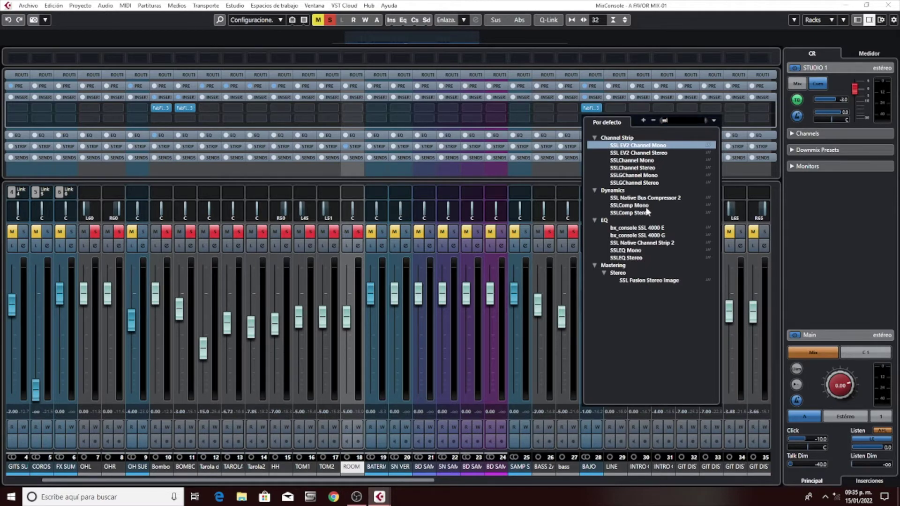
{"action": "left_click", "coordinate": [640, 251]}
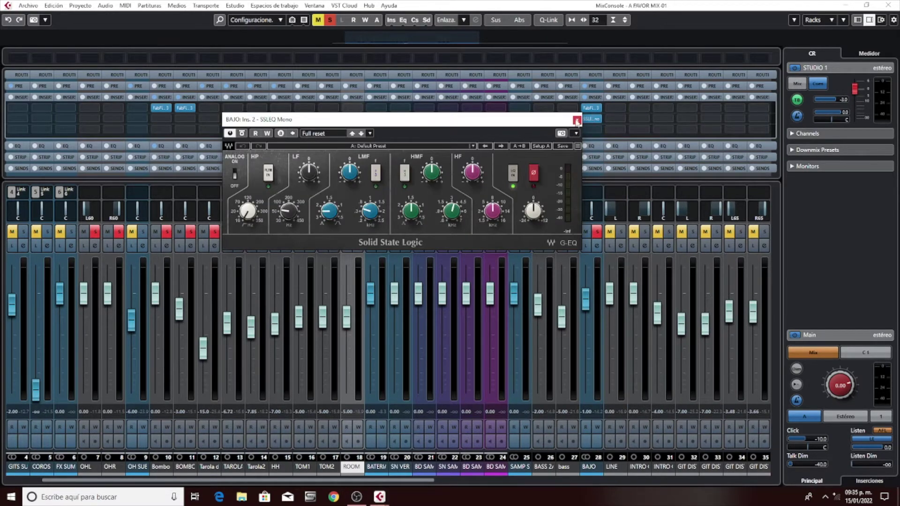
{"action": "left_click", "coordinate": [576, 121]}
- Load SSLEQ Stereo in the second insert slot of BAJO and move its window over the faders
{"action": "left_click", "coordinate": [601, 119]}
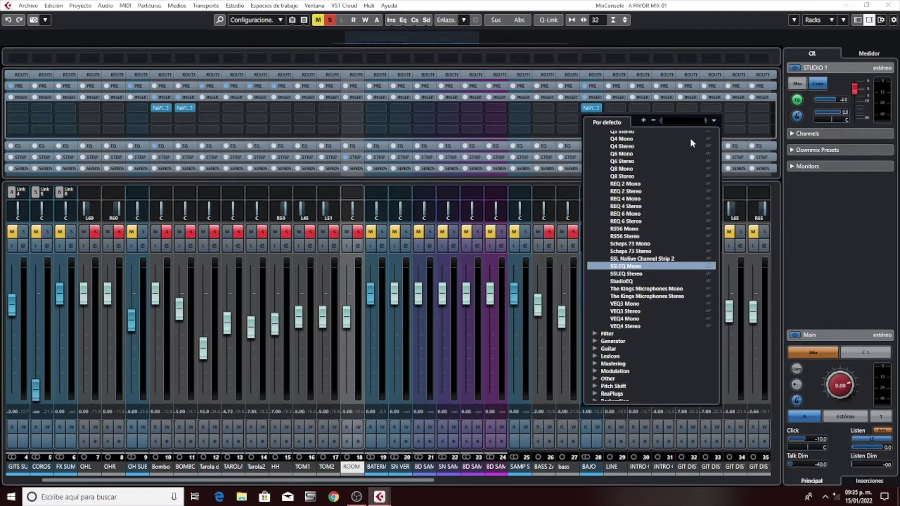
{"action": "left_click", "coordinate": [639, 273]}
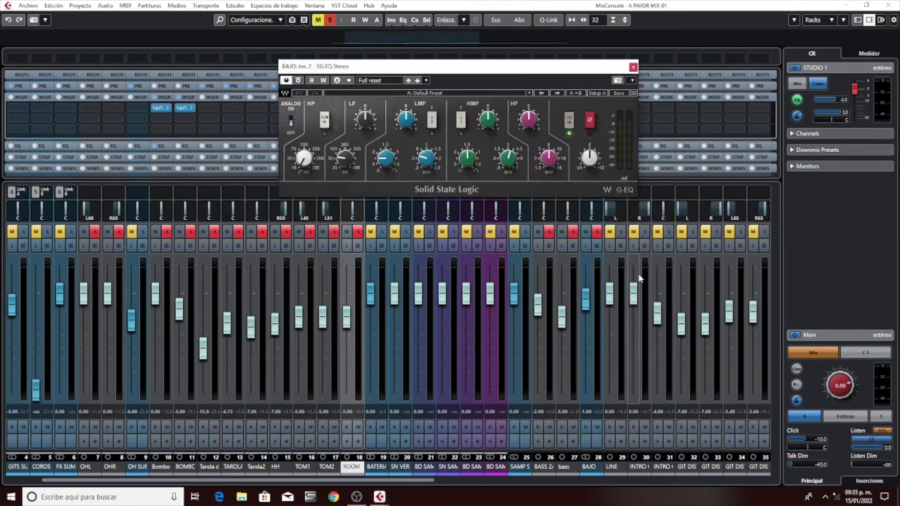
{"action": "left_click_drag", "start_coordinate": [501, 71], "coordinate": [508, 215]}
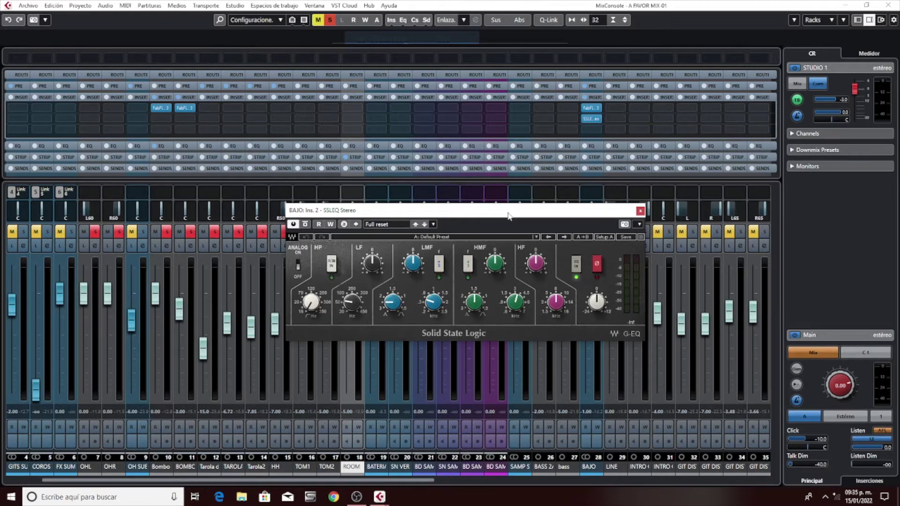
- Set the LF band's frequency in the BAJO SSLEQ to 116 Hz
{"action": "mouse_move", "coordinate": [355, 305]}
{"action": "double_click", "coordinate": [352, 304]}
{"action": "type", "text": "116"}
{"action": "key", "text": "Return"}
- Adjust the LMF band's Q in the SSLEQ and set its frequency to 0.30 kHz
{"action": "left_click", "coordinate": [384, 307]}
{"action": "left_click_drag", "start_coordinate": [393, 302], "coordinate": [393, 305]}
{"action": "left_click", "coordinate": [434, 304]}
{"action": "type", "text": "0.30"}
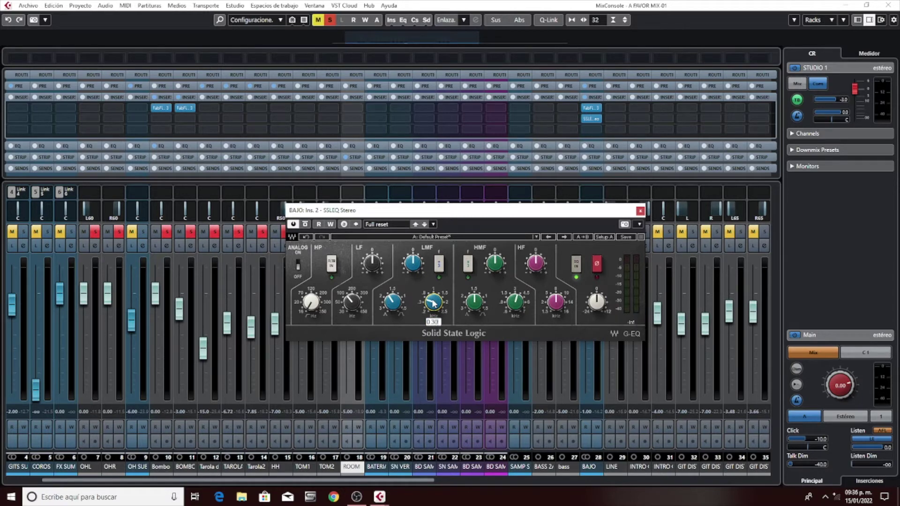
{"action": "key", "text": "Return"}
- Boost the LF and LMF bands of the SSLEQ by 4 dB each
{"action": "left_click", "coordinate": [374, 264]}
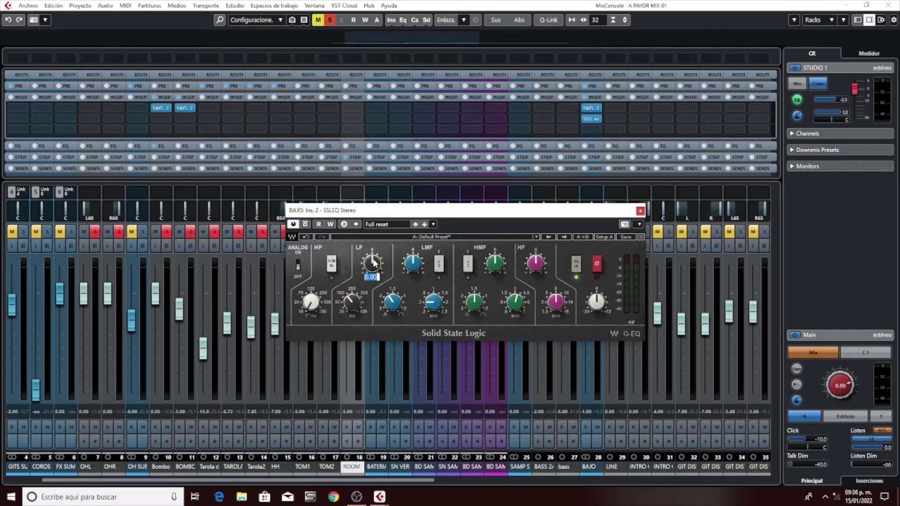
{"action": "type", "text": "4"}
{"action": "key", "text": "Return"}
{"action": "left_click", "coordinate": [416, 267]}
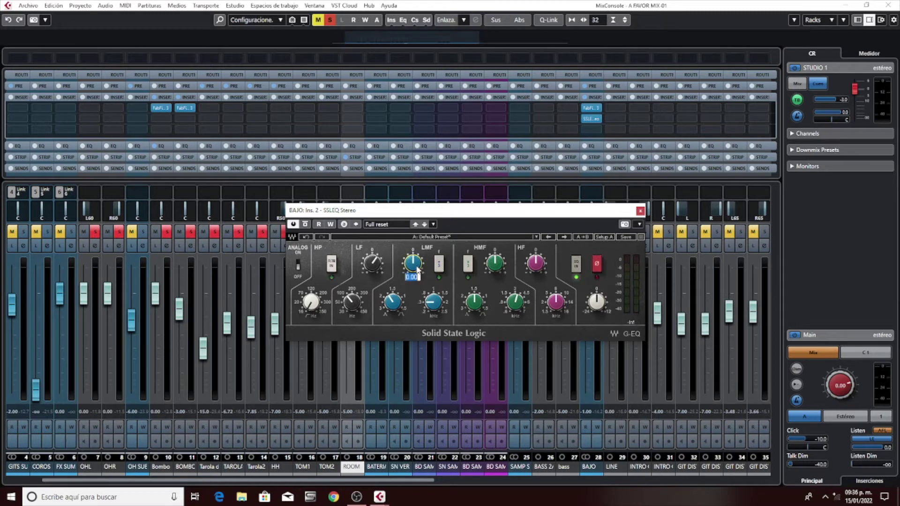
{"action": "type", "text": "4"}
{"action": "key", "text": "Return"}
- Play the mix and compare the bass with the SSLEQ switched in and out
{"action": "key", "text": "space"}
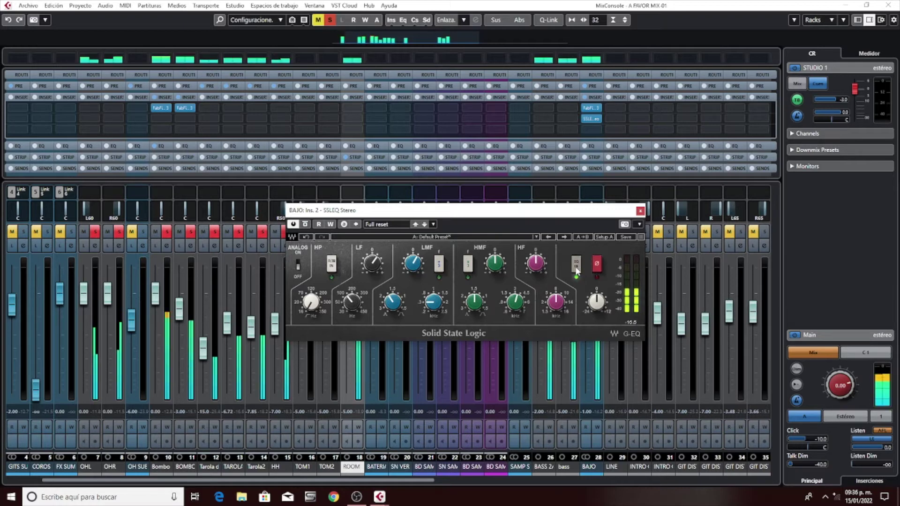
{"action": "key", "text": "space"}
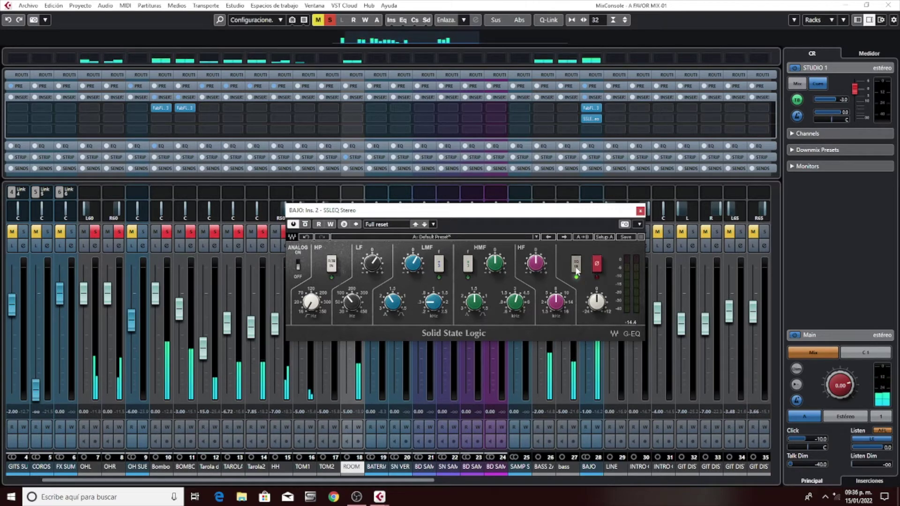
{"action": "key", "text": "space"}
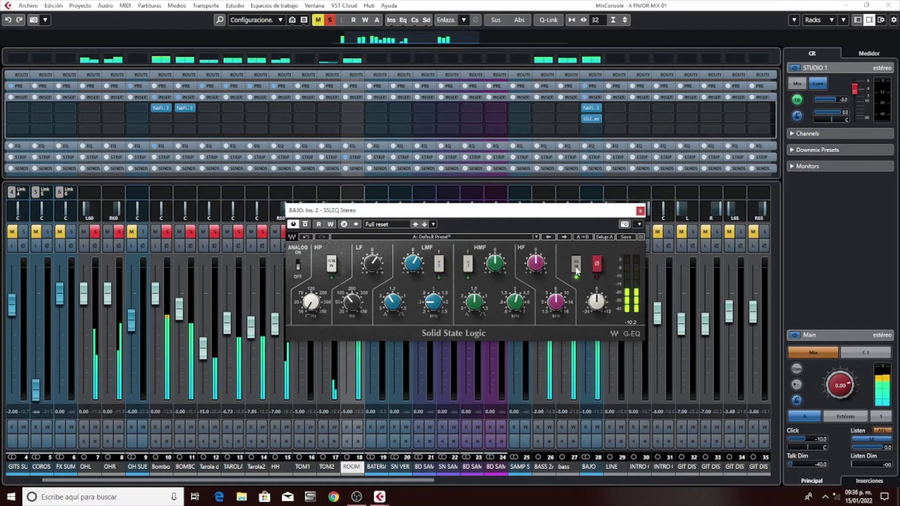
{"action": "left_click", "coordinate": [577, 270]}
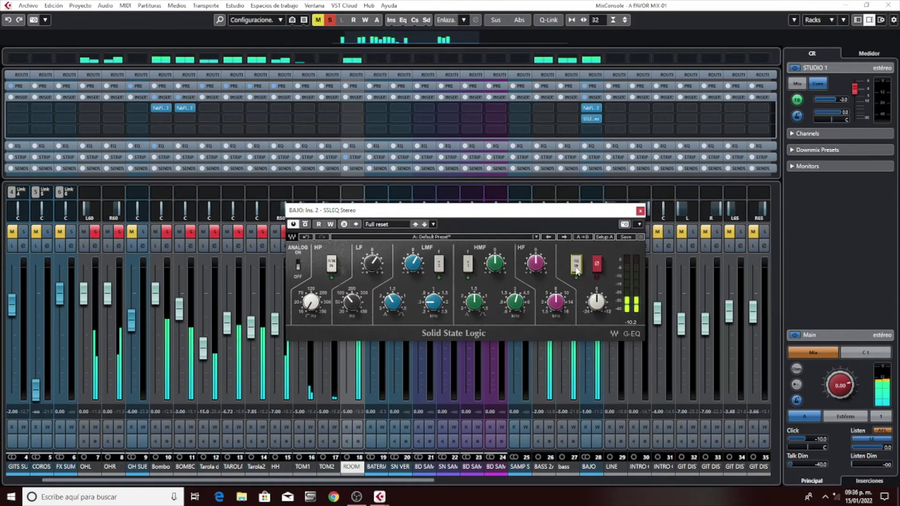
{"action": "left_click", "coordinate": [576, 270]}
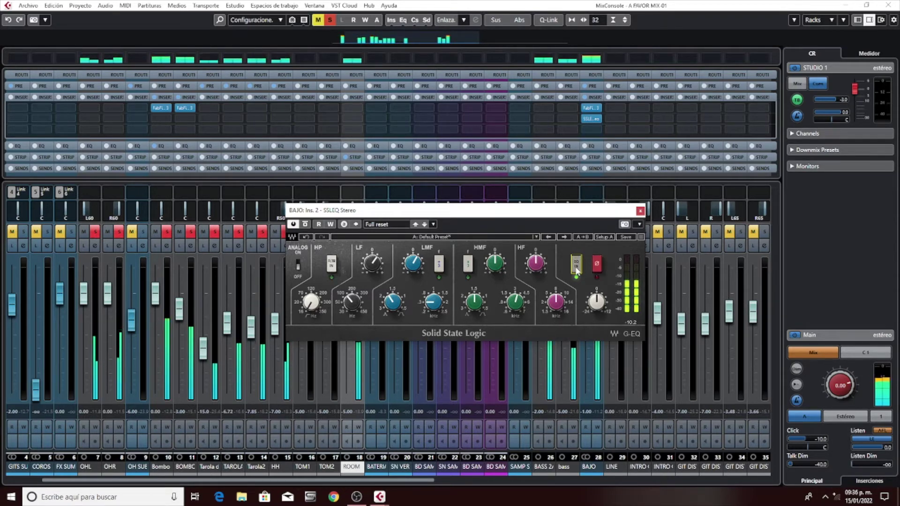
{"action": "left_click", "coordinate": [576, 269]}
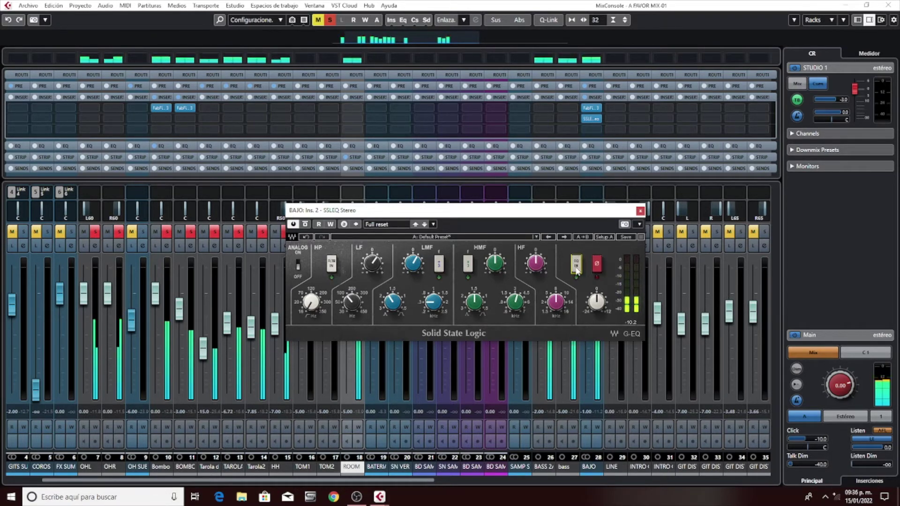
{"action": "left_click", "coordinate": [577, 270]}
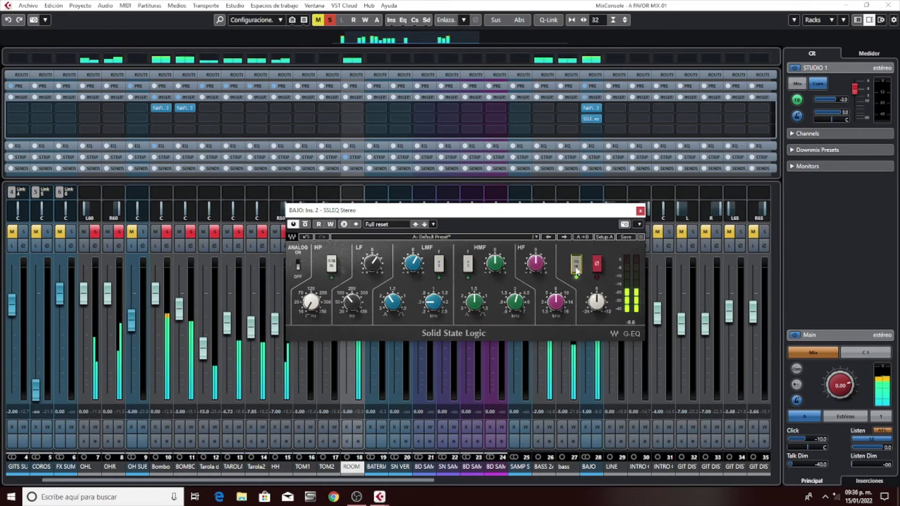
- Insert a second FabFilter Pro-Q 3 in the third insert slot of BAJO, after the SSLEQ
{"action": "left_click_drag", "start_coordinate": [630, 214], "coordinate": [444, 148]}
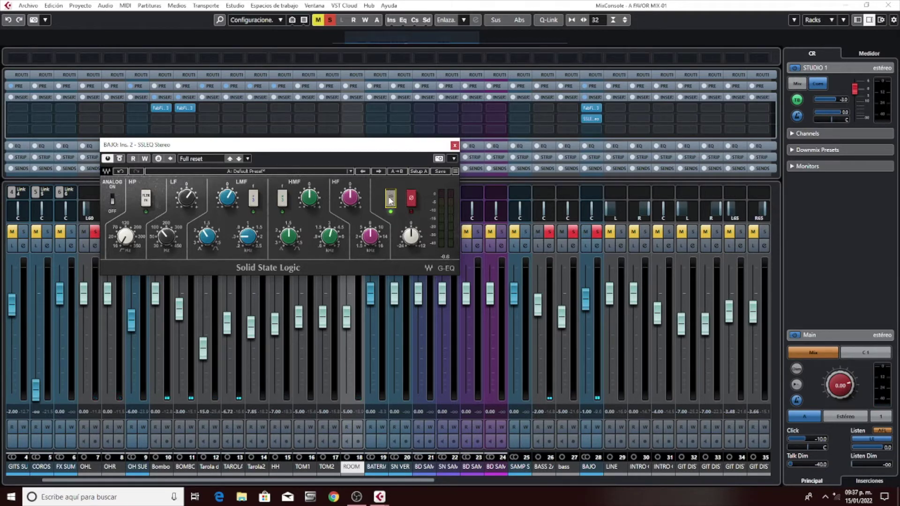
{"action": "left_click", "coordinate": [590, 130]}
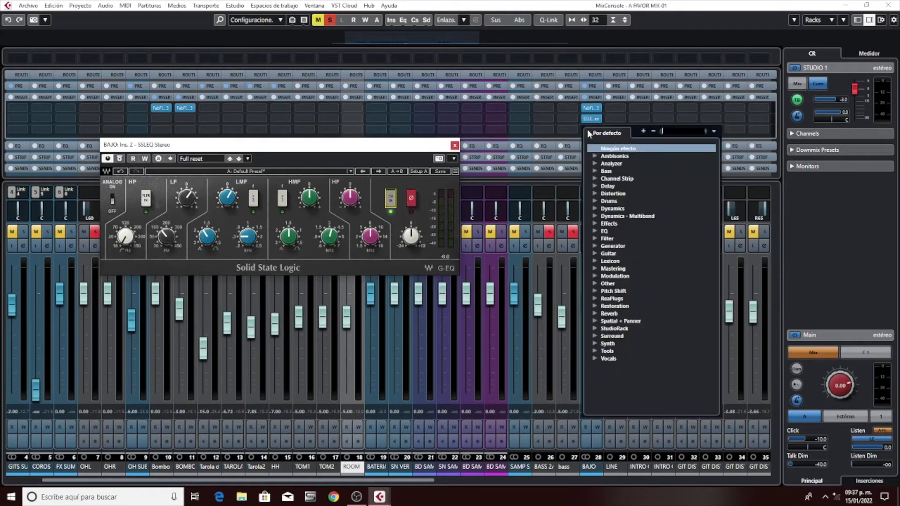
{"action": "type", "text": "fab"}
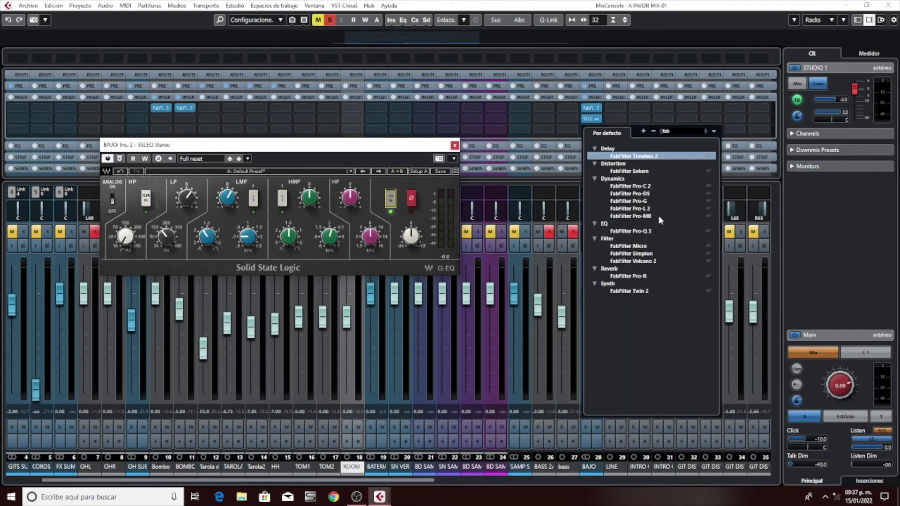
{"action": "left_click", "coordinate": [646, 231]}
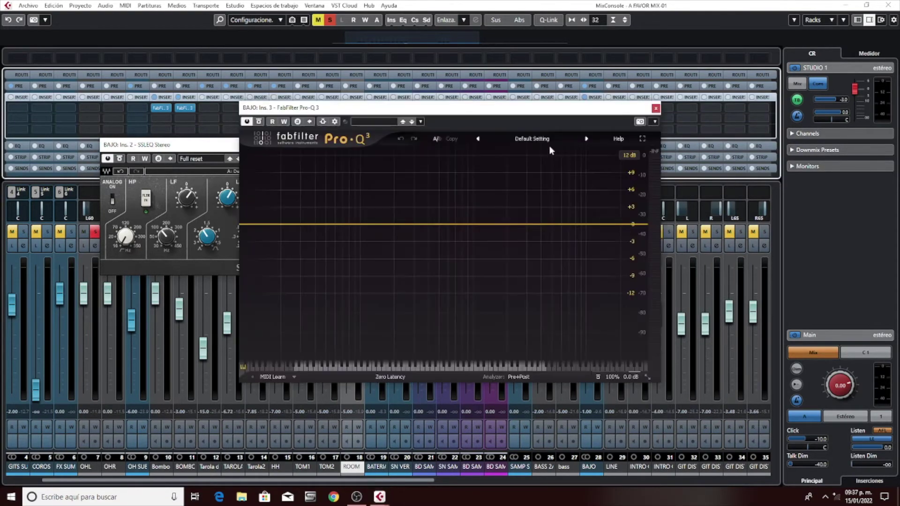
- Open the first BAJO Pro-Q 3 and arrange all three plug-in windows so both analyzers and the SSLEQ controls stay visible
{"action": "left_click_drag", "start_coordinate": [548, 107], "coordinate": [804, 124]}
{"action": "left_click_drag", "start_coordinate": [858, 135], "coordinate": [838, 167]}
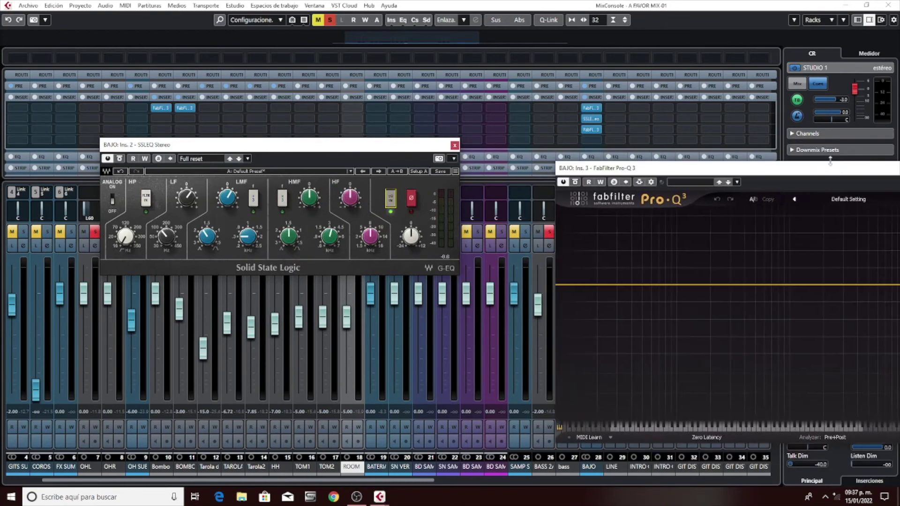
{"action": "left_click", "coordinate": [589, 110]}
{"action": "left_click_drag", "start_coordinate": [512, 101], "coordinate": [150, 110]}
{"action": "left_click_drag", "start_coordinate": [318, 145], "coordinate": [422, 22]}
{"action": "left_click_drag", "start_coordinate": [653, 169], "coordinate": [567, 170]}
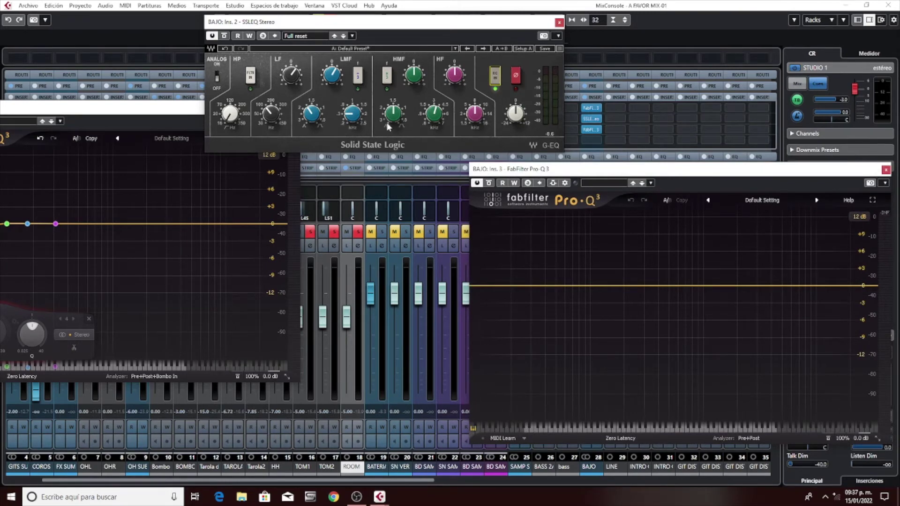
- Play the mix and raise the SSLEQ's LF gain to 8 dB while watching the analyzers
{"action": "key", "text": "space"}
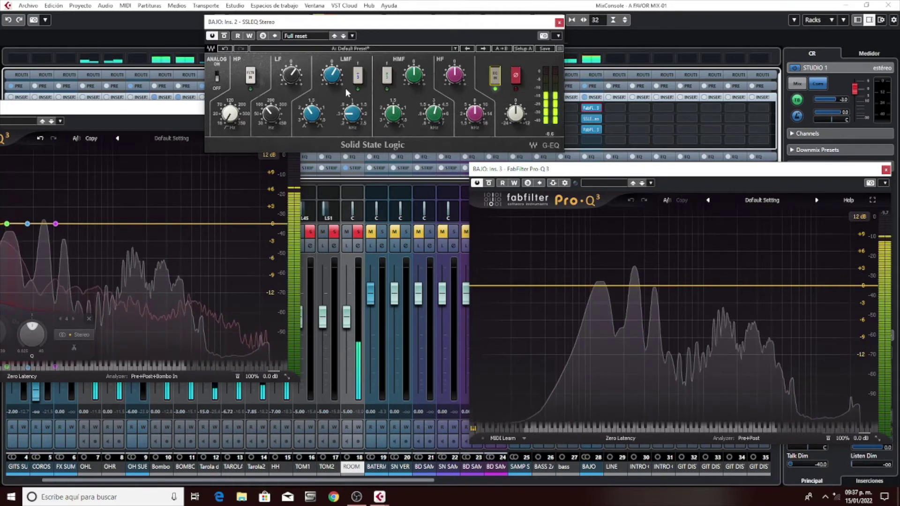
{"action": "mouse_move", "coordinate": [290, 71]}
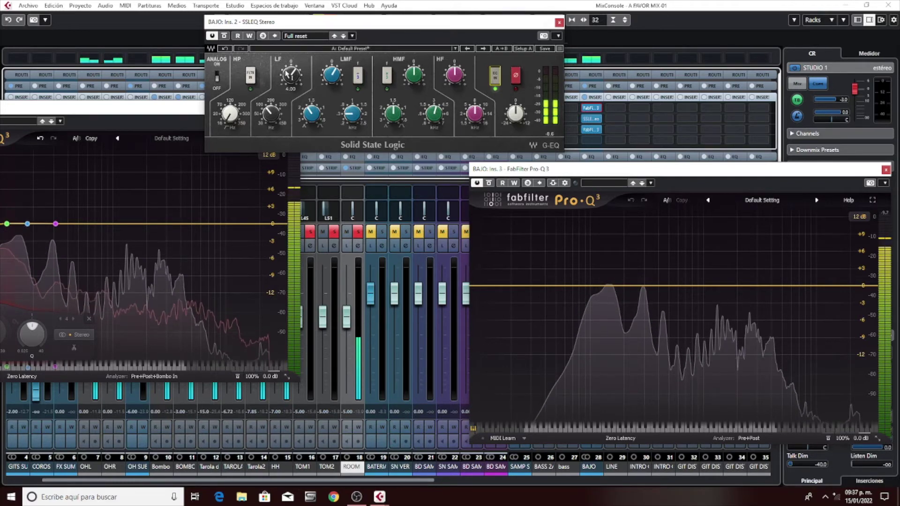
{"action": "double_click", "coordinate": [286, 74]}
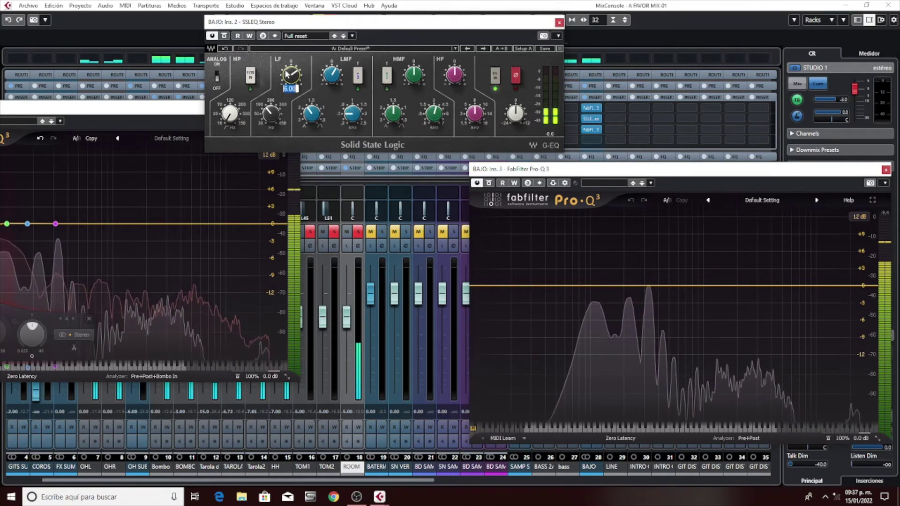
{"action": "type", "text": "8"}
{"action": "key", "text": "Return"}
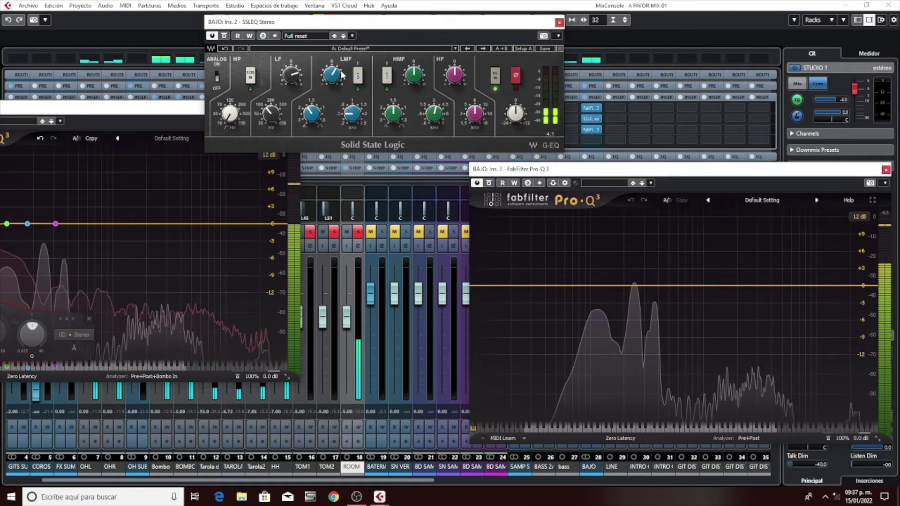
- Adjust the SSLEQ's LMF gain by ear to about 5 dB during playback
{"action": "scroll", "coordinate": [338, 74], "scroll_direction": "up", "scroll_amount": 4}
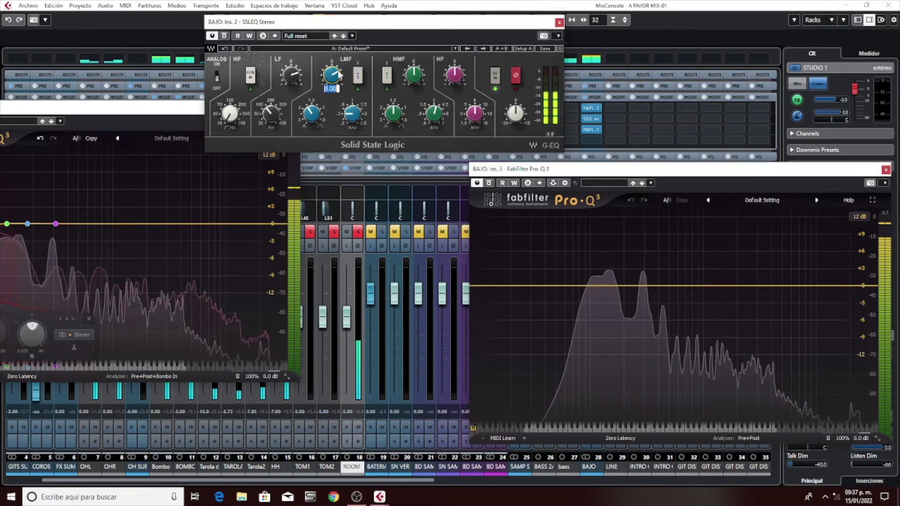
{"action": "scroll", "coordinate": [340, 74], "scroll_direction": "down", "scroll_amount": 3}
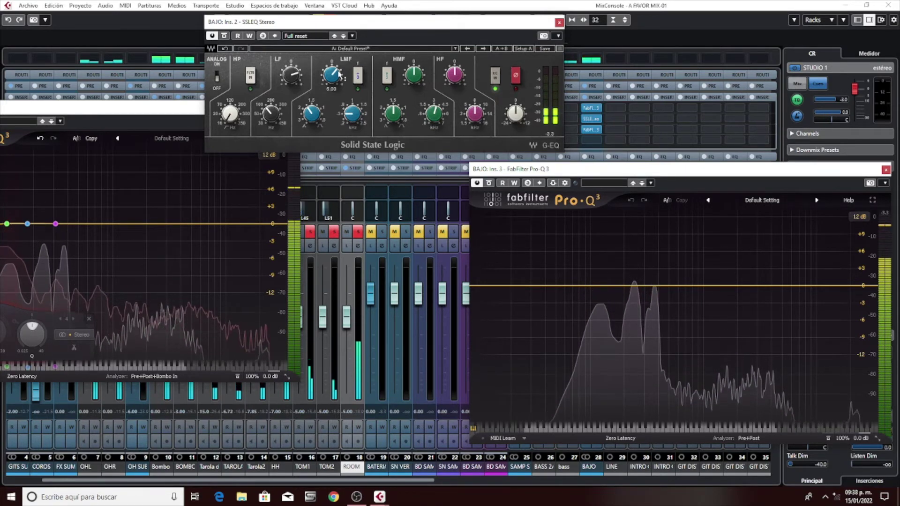
{"action": "left_click", "coordinate": [339, 73]}
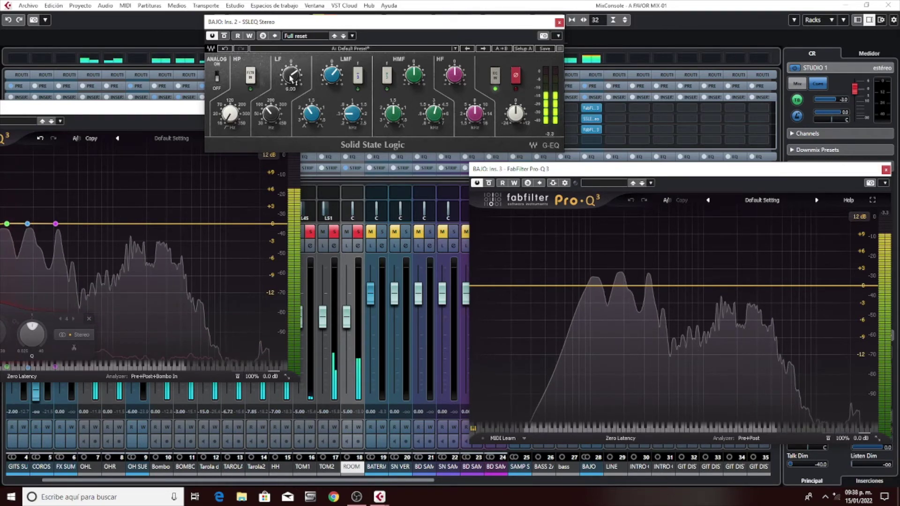
- Compare the bass with the SSLEQ bypassed and active using both analyzers, and stop playback
{"action": "left_click", "coordinate": [495, 75]}
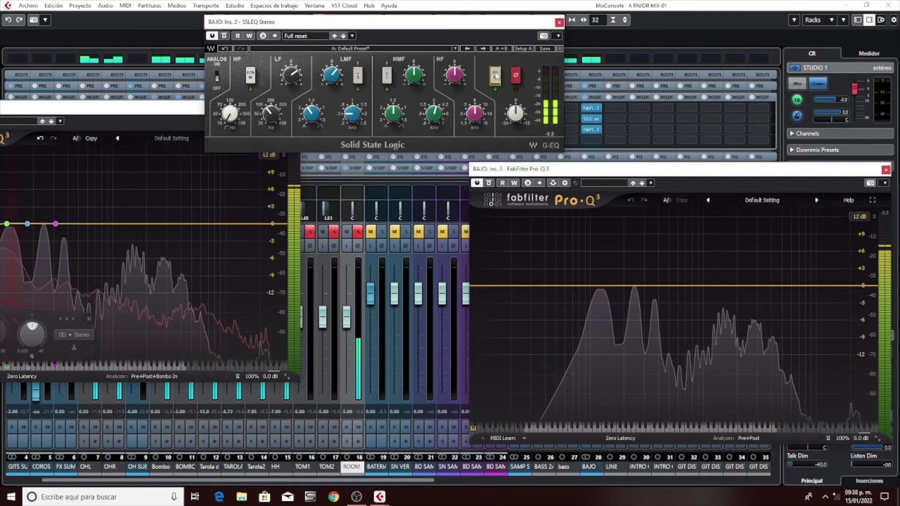
{"action": "left_click", "coordinate": [495, 75]}
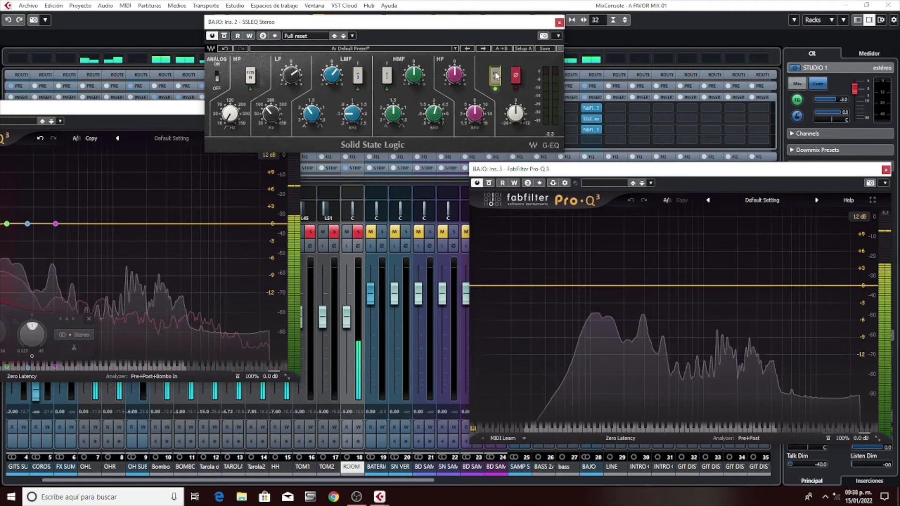
{"action": "key", "text": "space"}
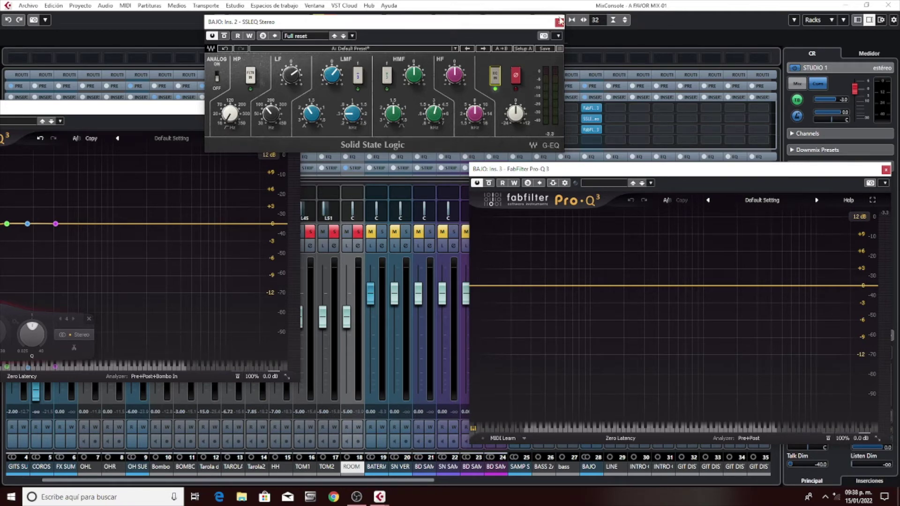
{"action": "left_click_drag", "start_coordinate": [559, 21], "coordinate": [558, 24]}
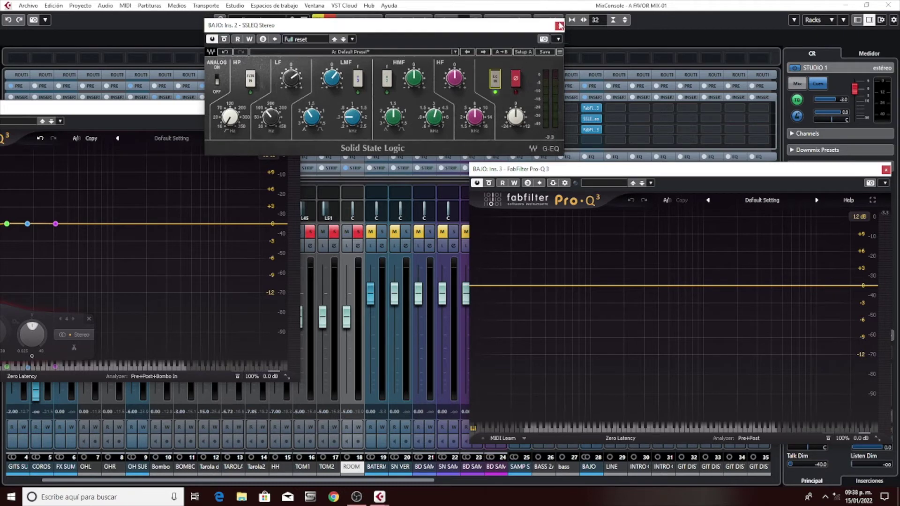
- Close the SSLEQ window and load FabFilter Pro-MB into the BAJO channel's fourth insert slot
{"action": "left_click", "coordinate": [559, 26]}
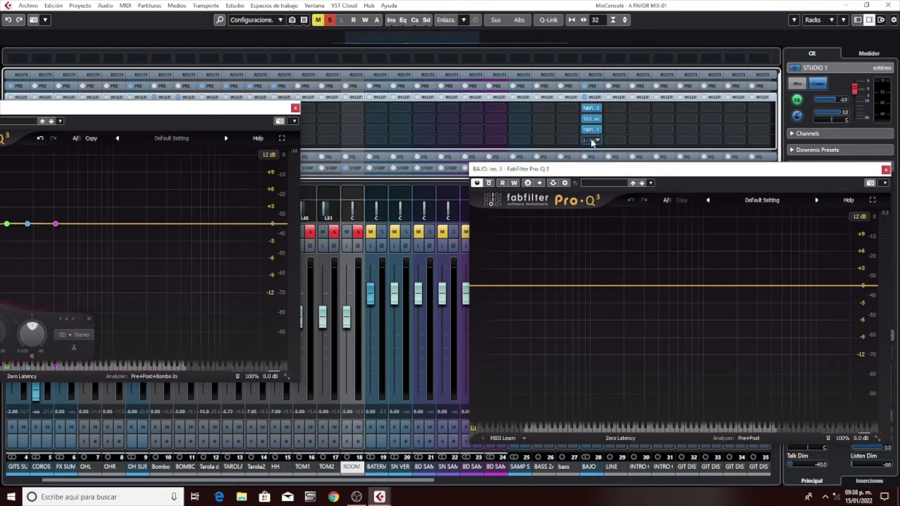
{"action": "left_click", "coordinate": [592, 141]}
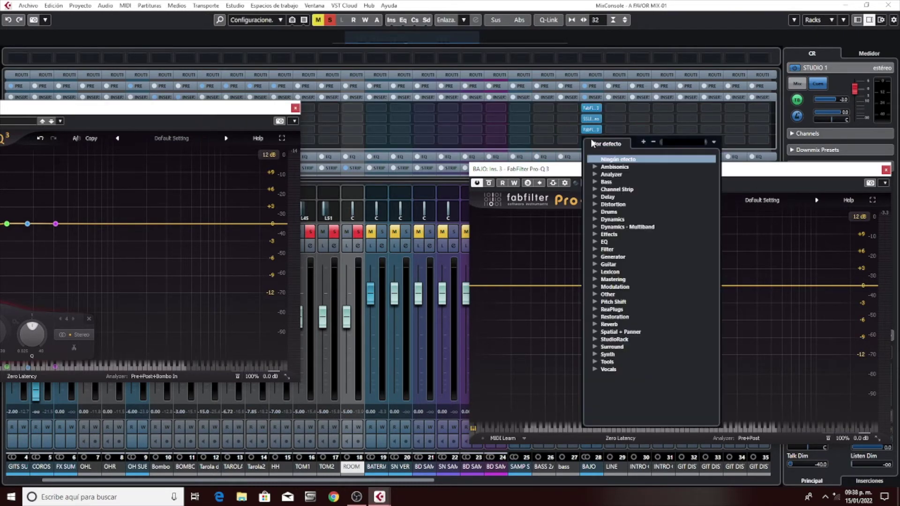
{"action": "type", "text": "mult"}
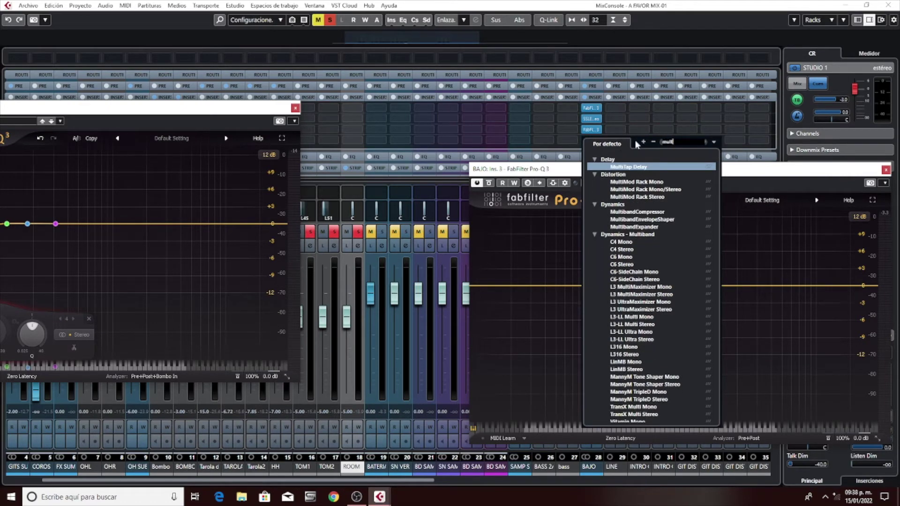
{"action": "key", "text": "BackSpace"}
{"action": "key", "text": "BackSpace"}
{"action": "key", "text": "BackSpace"}
{"action": "key", "text": "BackSpace"}
{"action": "type", "text": "mb"}
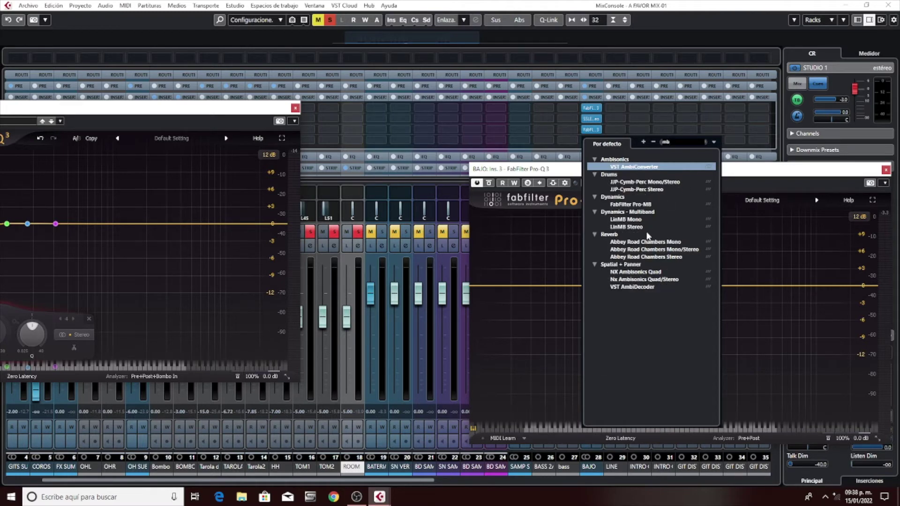
{"action": "left_click", "coordinate": [641, 205]}
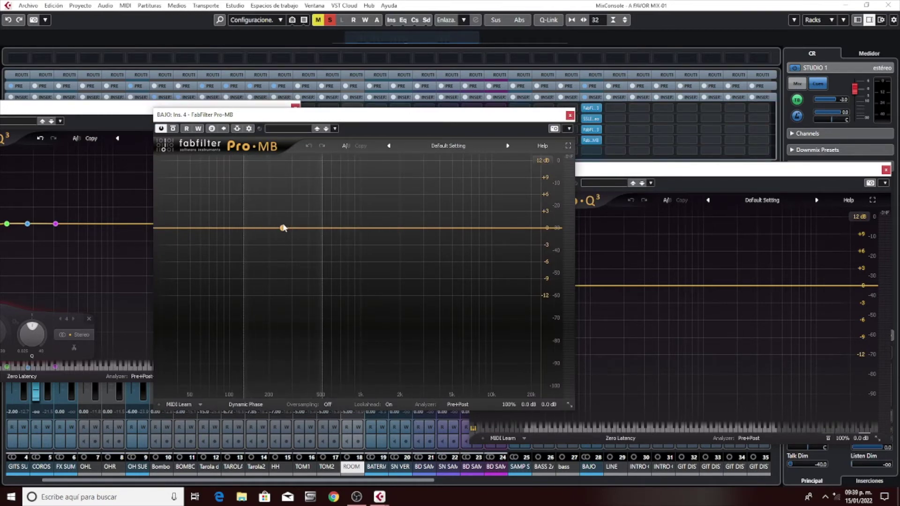
- Play the mix and create a Pro-MB compression band centred at about 200 Hz
{"action": "key", "text": "space"}
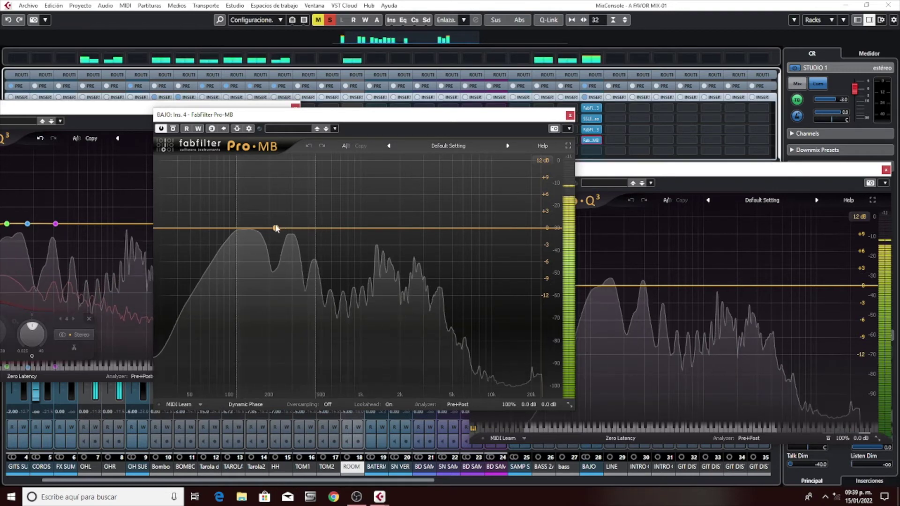
{"action": "left_click", "coordinate": [269, 228]}
{"action": "key", "text": "space"}
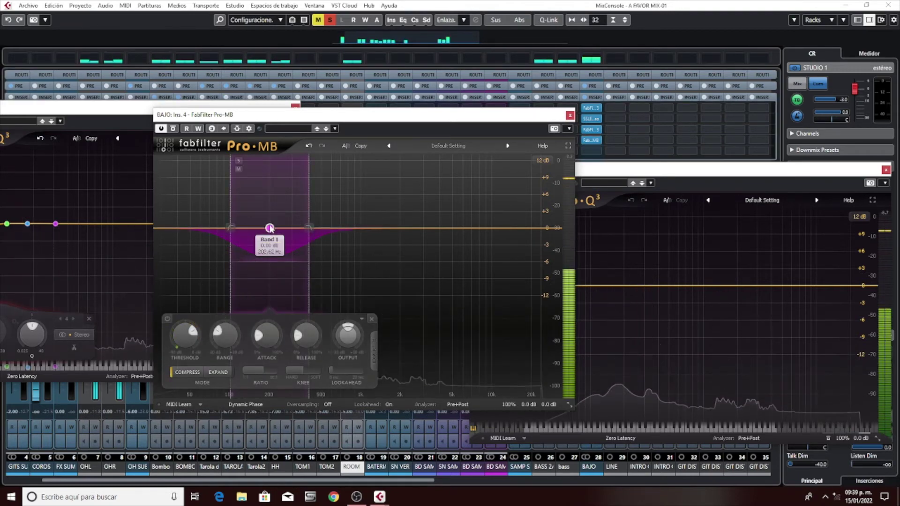
- Reduce the band's compression range to about 3 dB and set its attack and release by ear, with release about 12.5%
{"action": "key", "text": "space"}
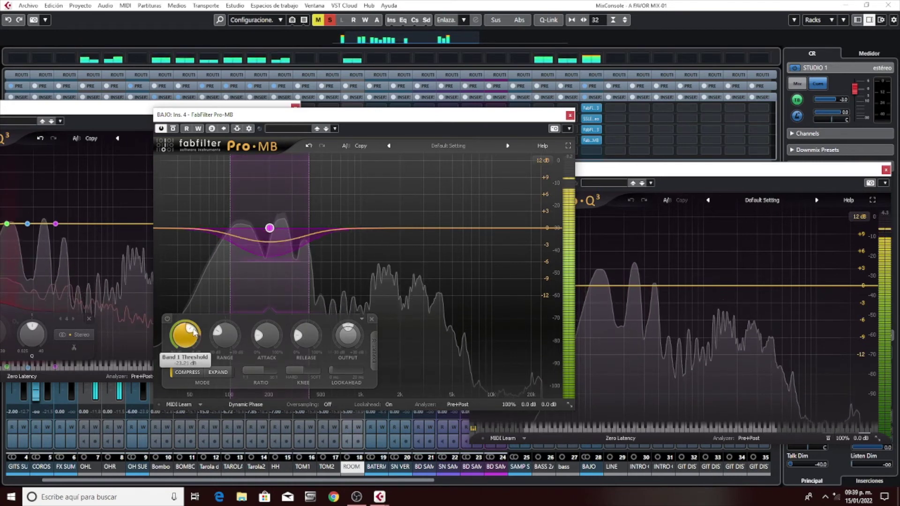
{"action": "left_click_drag", "start_coordinate": [193, 331], "coordinate": [195, 312]}
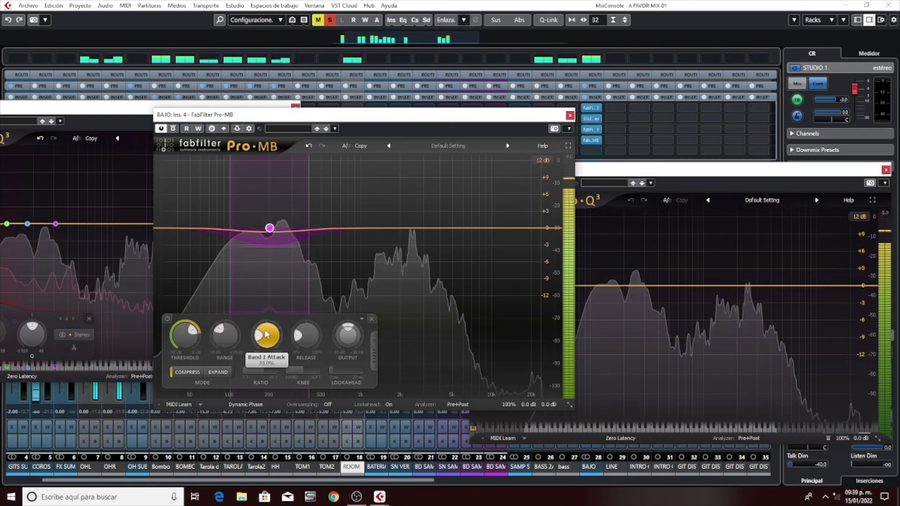
{"action": "mouse_move", "coordinate": [267, 334]}
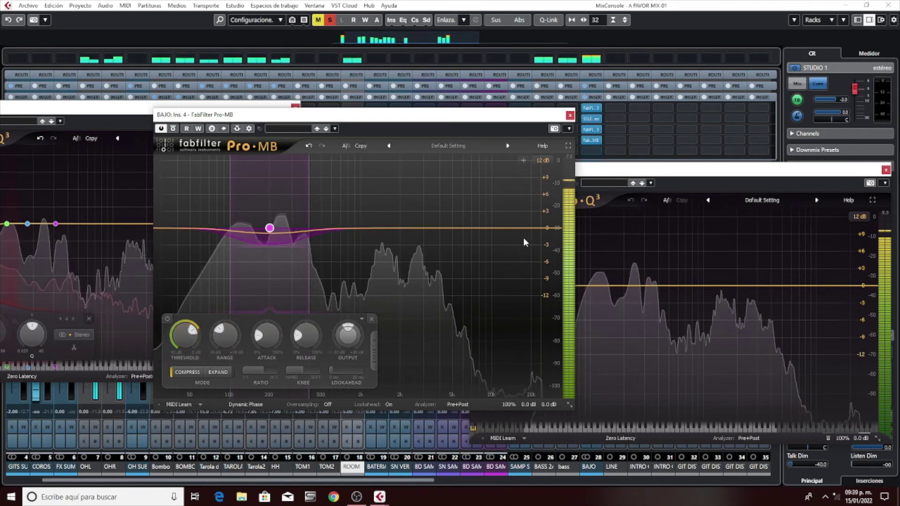
{"action": "key", "text": "space"}
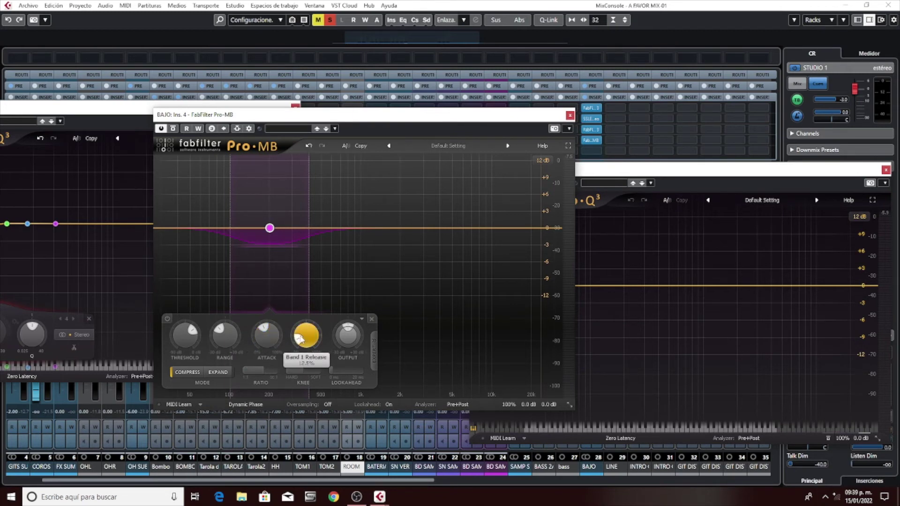
{"action": "key", "text": "space"}
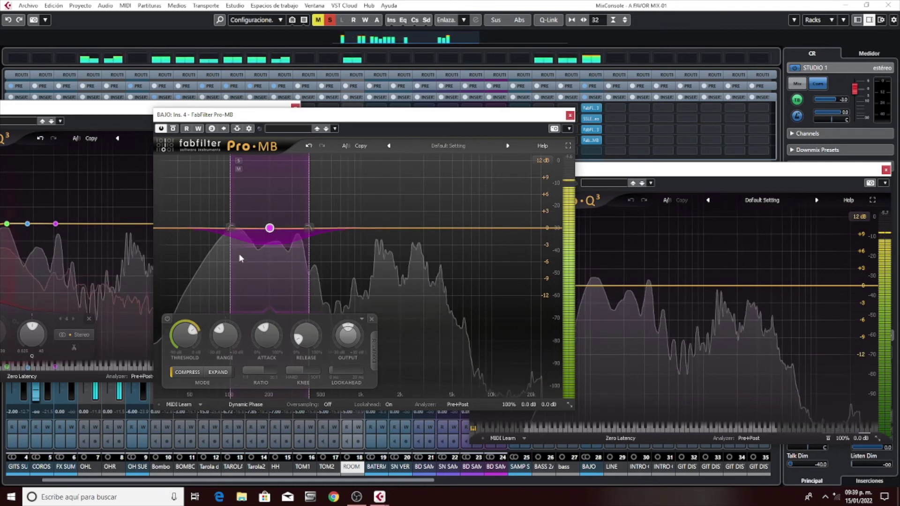
- Adjust the band's threshold by ear to about -21 dB during playback, and stop playback
{"action": "mouse_move", "coordinate": [184, 328]}
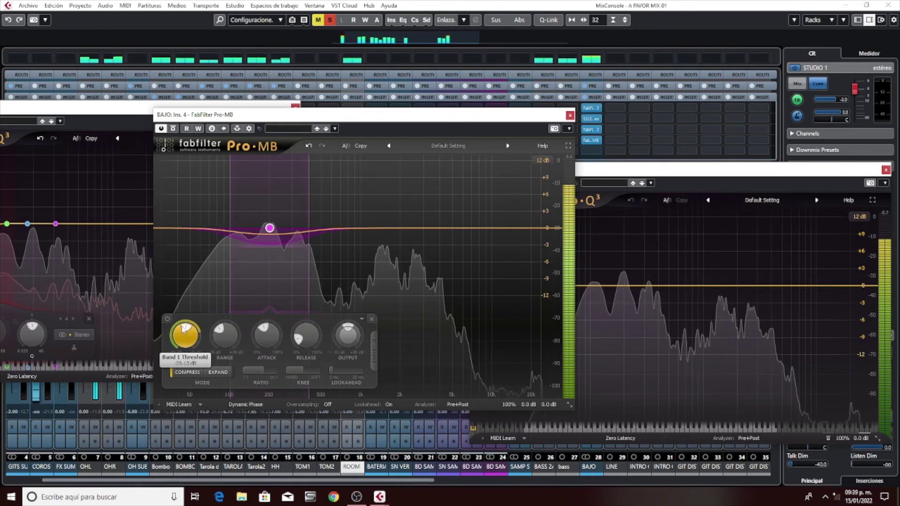
{"action": "scroll", "coordinate": [184, 328], "scroll_direction": "up", "scroll_amount": 2}
{"action": "scroll", "coordinate": [185, 327], "scroll_direction": "up", "scroll_amount": 3}
{"action": "scroll", "coordinate": [185, 328], "scroll_direction": "up", "scroll_amount": 2}
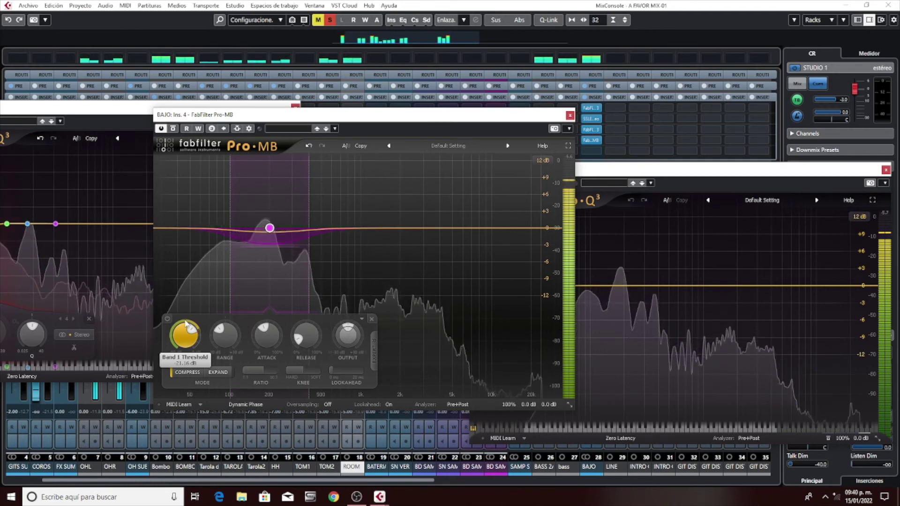
{"action": "key", "text": "space"}
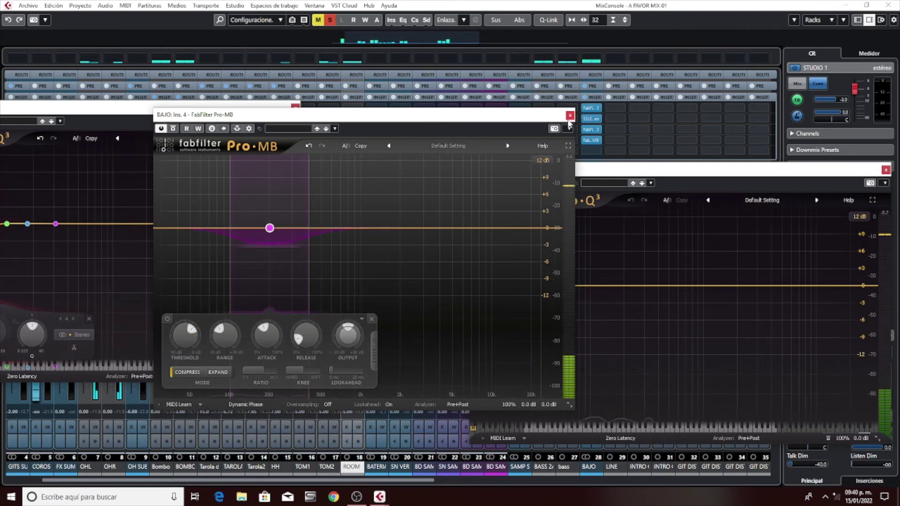
- Close the Pro-MB window and both BAJO Pro-Q 3 windows to clear the mixer view
{"action": "left_click", "coordinate": [569, 116]}
{"action": "left_click", "coordinate": [294, 107]}
{"action": "left_click_drag", "start_coordinate": [289, 112], "coordinate": [265, 142]}
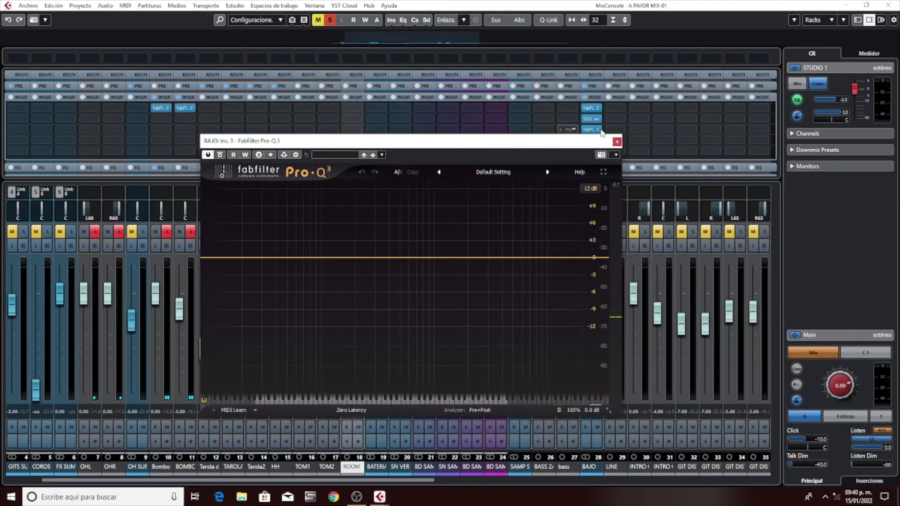
{"action": "left_click", "coordinate": [616, 141]}
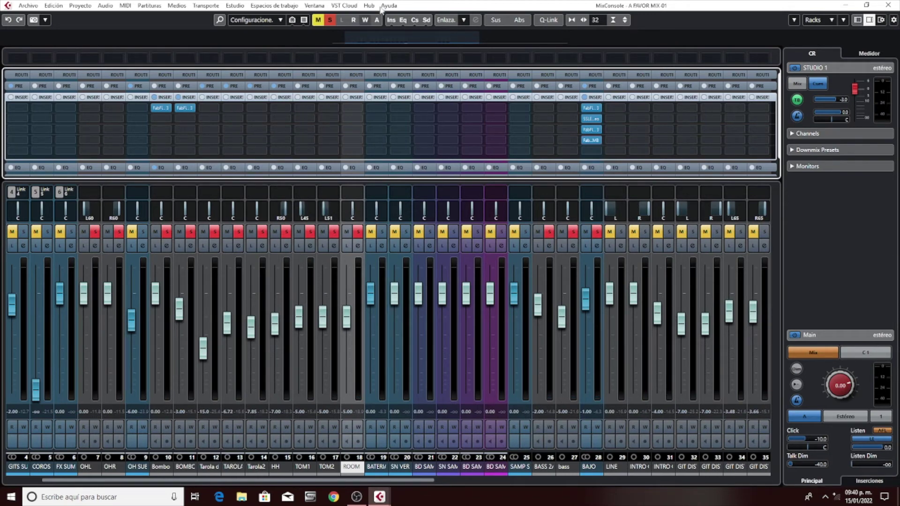
- Clear all channel solos and mutes, and solo only the BAJO channel
{"action": "left_click", "coordinate": [330, 20]}
{"action": "left_click", "coordinate": [318, 20]}
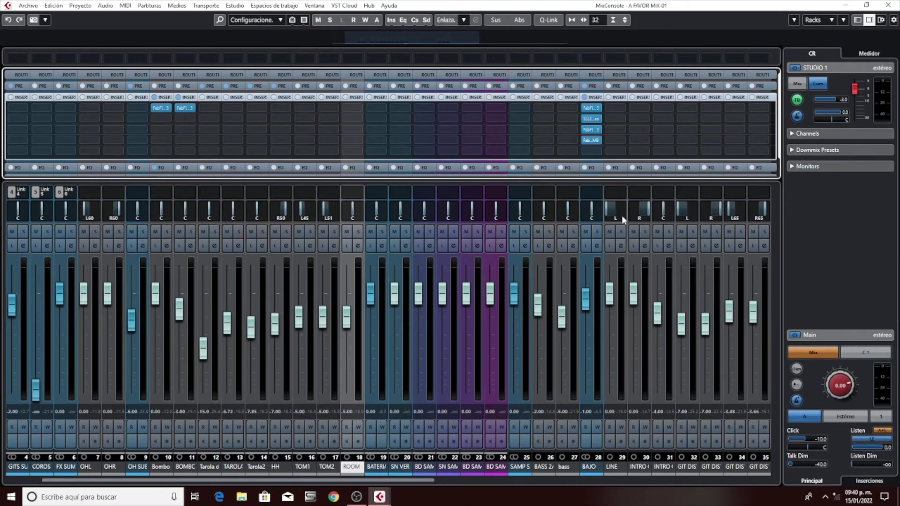
{"action": "left_click", "coordinate": [595, 231]}
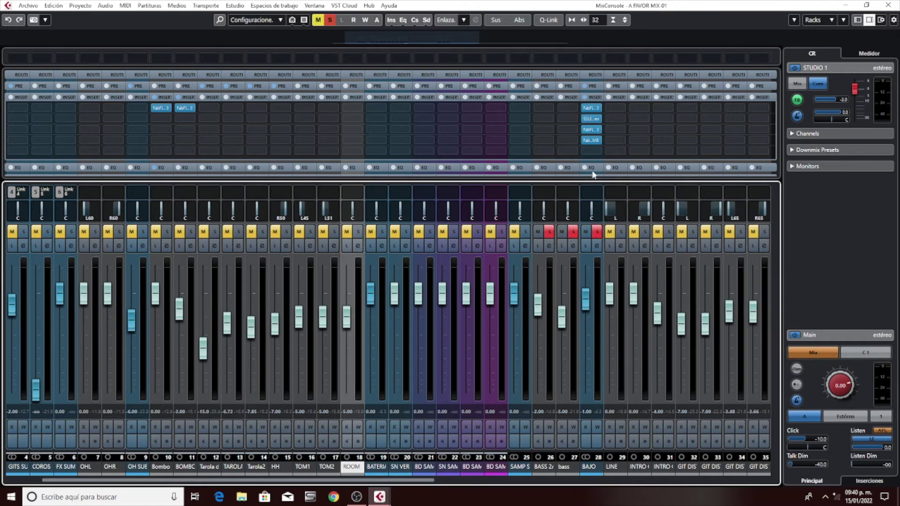
- Compare the soloed bass with the BAJO channel's whole insert chain bypassed and active during playback
{"action": "left_click", "coordinate": [584, 98]}
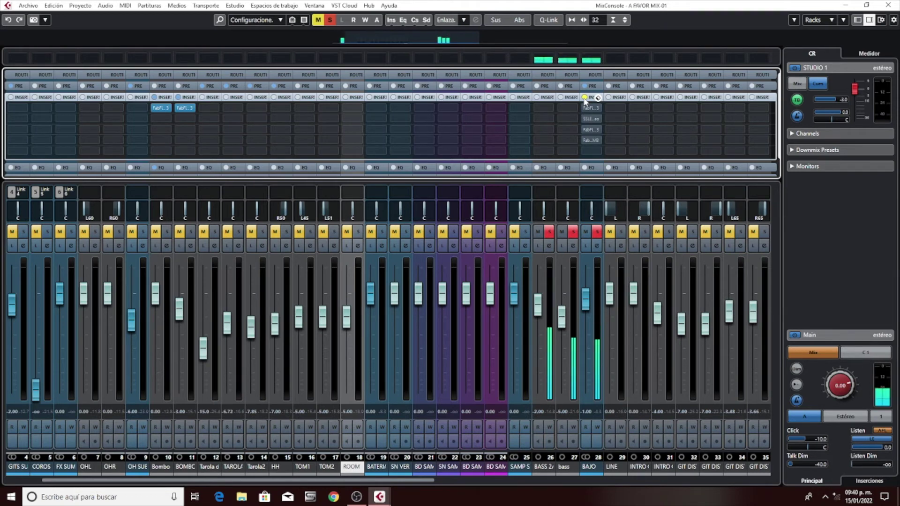
{"action": "left_click", "coordinate": [584, 98]}
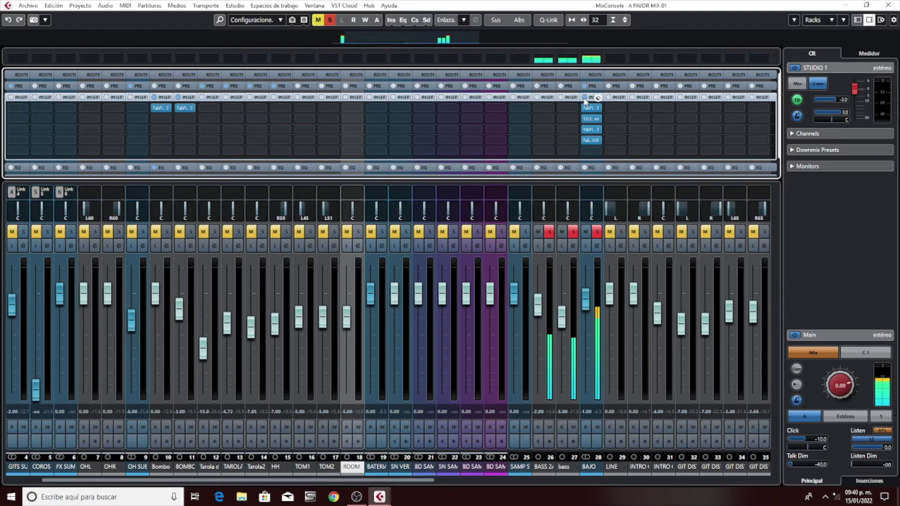
{"action": "left_click", "coordinate": [584, 98]}
{"action": "left_click", "coordinate": [584, 97]}
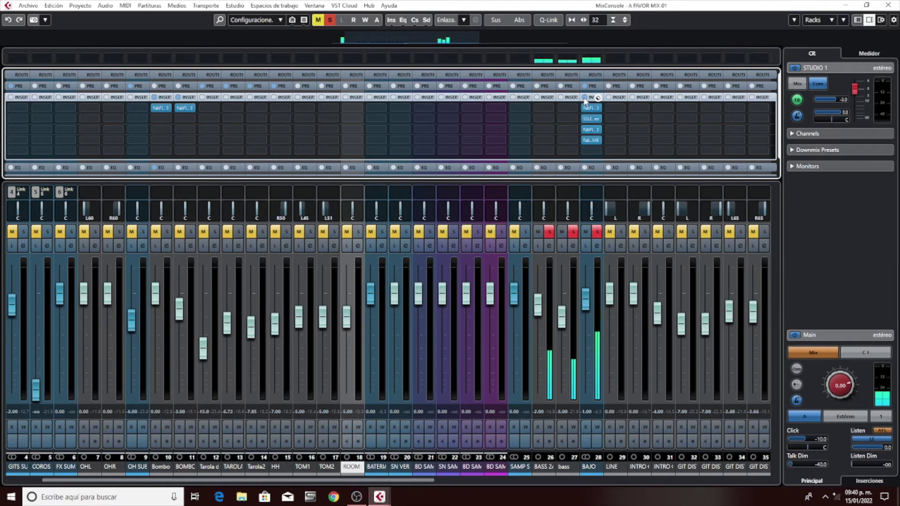
- Bypass the four existing plug-ins on the BAJO channel
{"action": "mouse_move", "coordinate": [599, 107]}
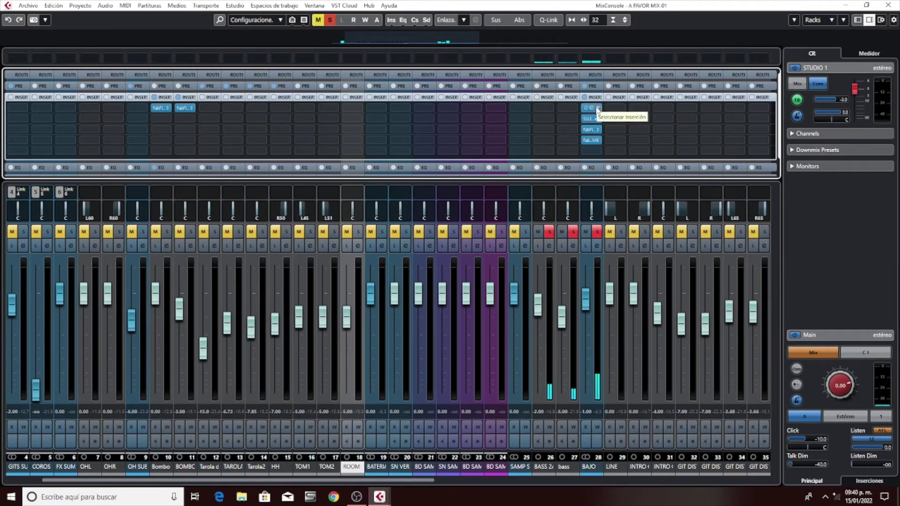
{"action": "left_click", "coordinate": [585, 119]}
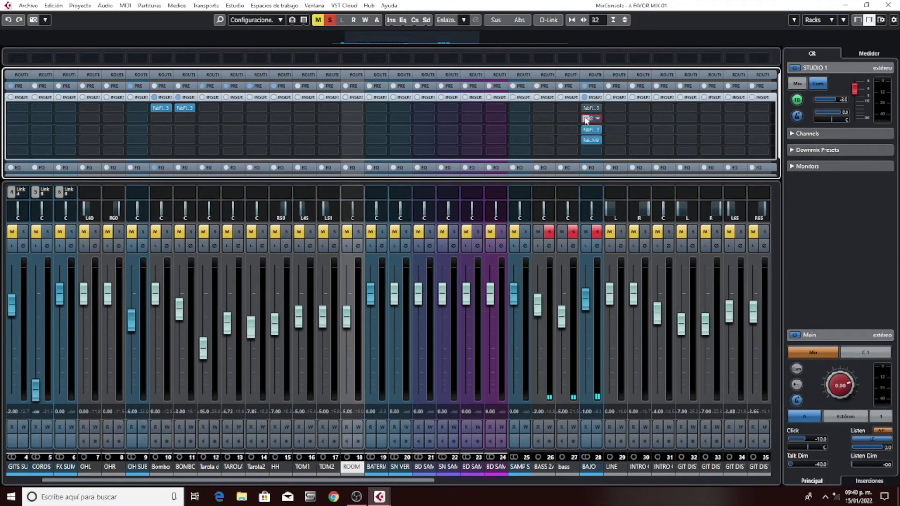
{"action": "left_click", "coordinate": [586, 130]}
{"action": "left_click", "coordinate": [585, 140]}
- Load Quadrafuzz v2 into the BAJO channel's fifth insert slot
{"action": "left_click", "coordinate": [586, 151]}
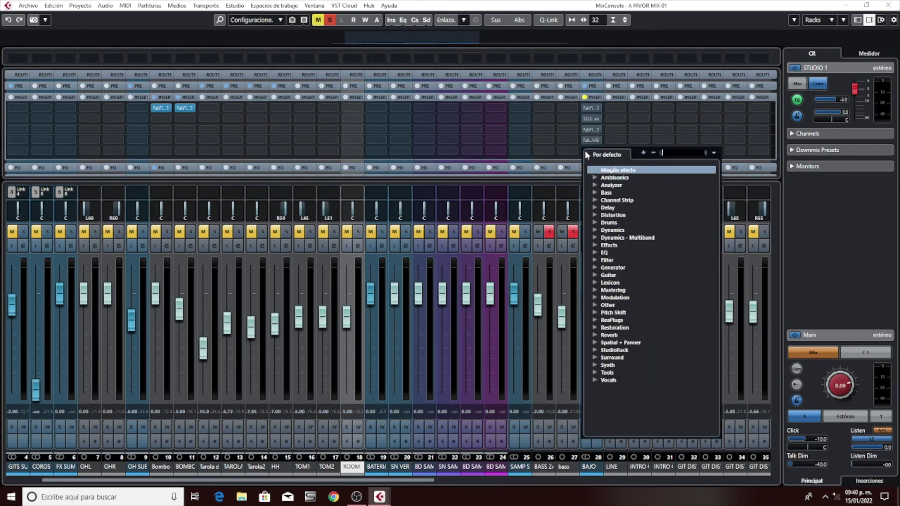
{"action": "type", "text": "qua"}
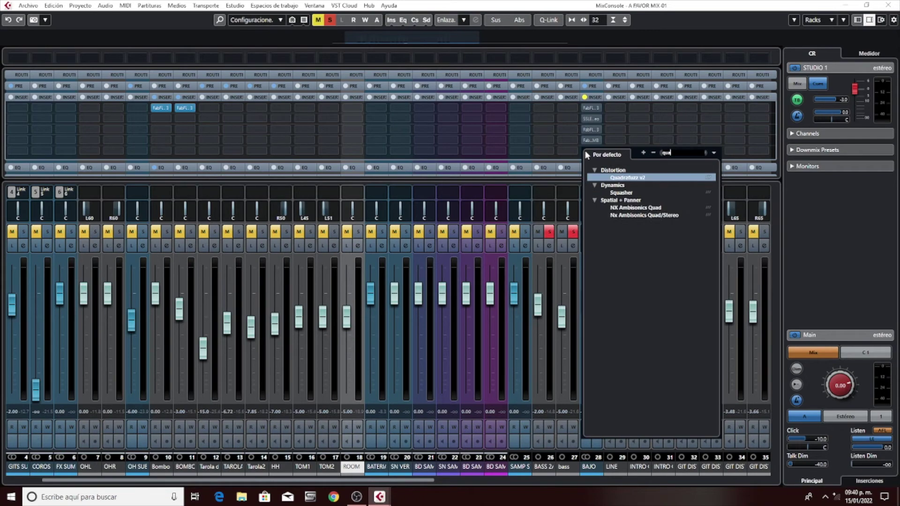
{"action": "left_click", "coordinate": [630, 178]}
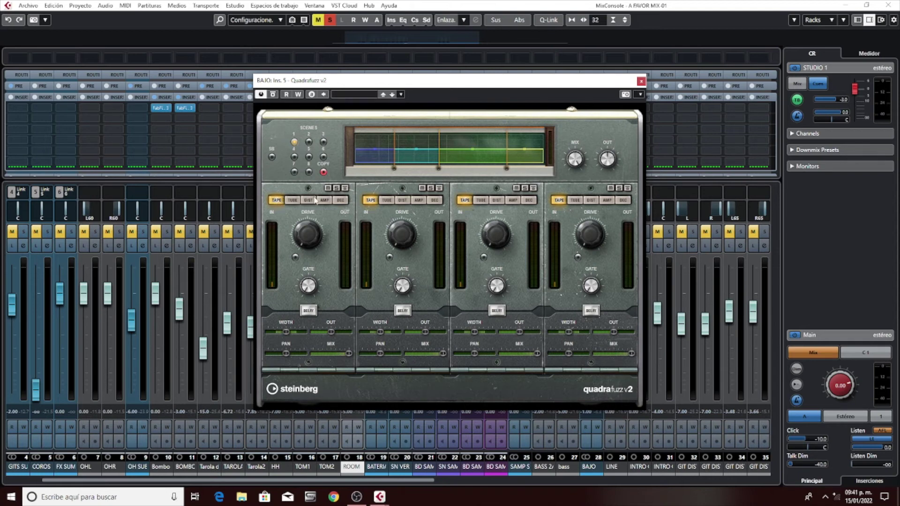
- Switch off Quadrafuzz bands 1, 3 and 4, leaving only band 2 active
{"action": "left_click", "coordinate": [345, 188]}
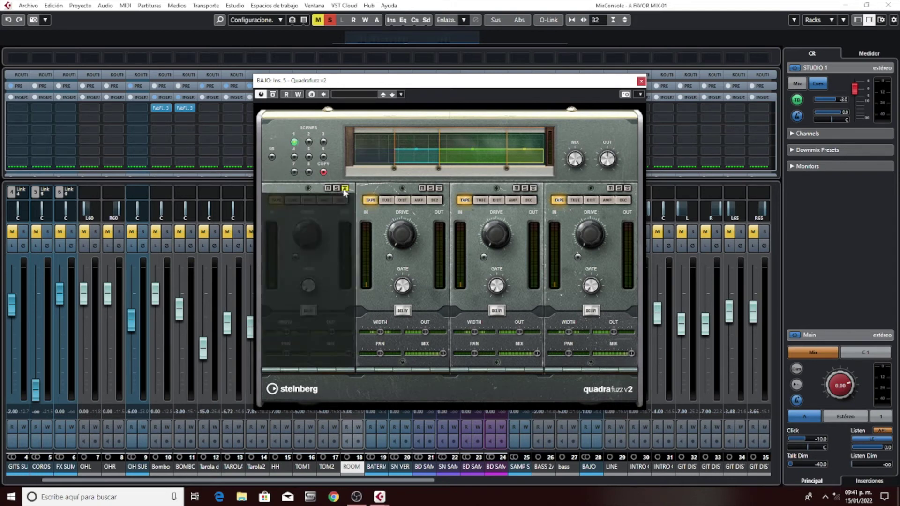
{"action": "left_click", "coordinate": [439, 188]}
{"action": "left_click", "coordinate": [439, 188]}
{"action": "left_click", "coordinate": [533, 188]}
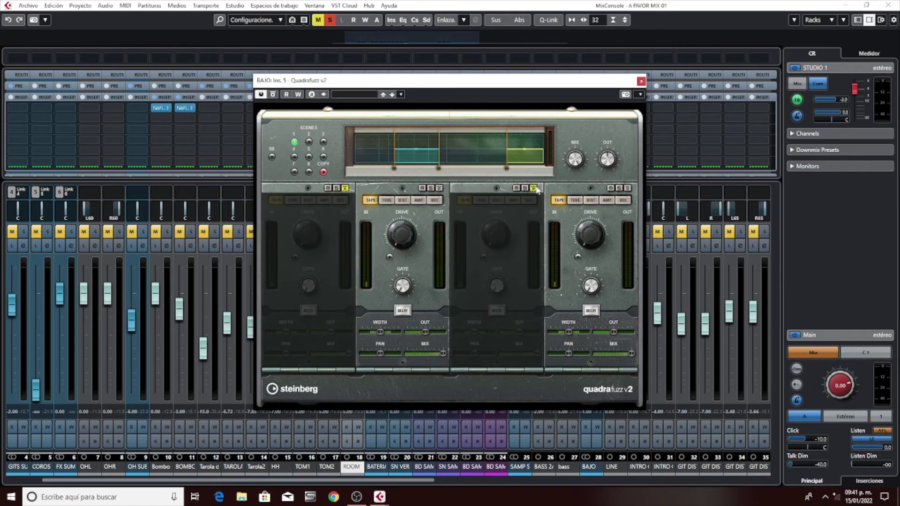
{"action": "left_click", "coordinate": [627, 188]}
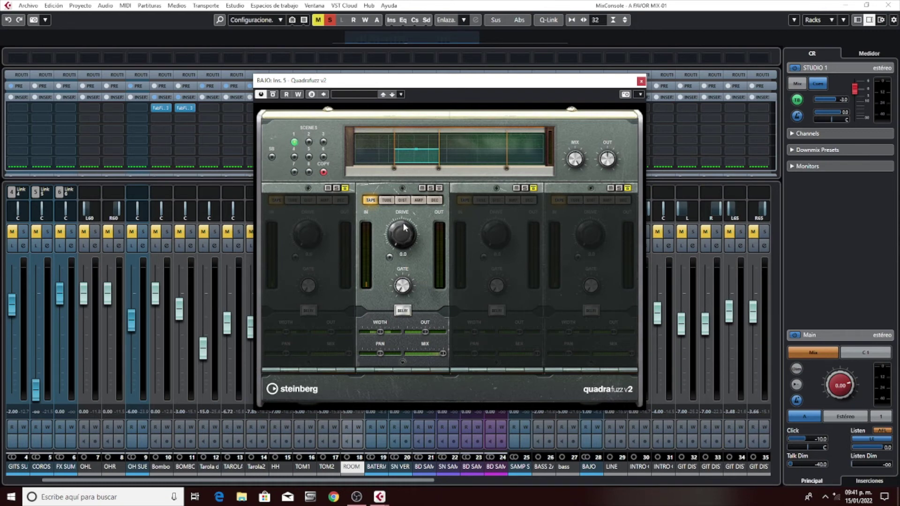
- Play the bass, solo Quadrafuzz band 2 and adjust its Tape drive by ear
{"action": "key", "text": "space"}
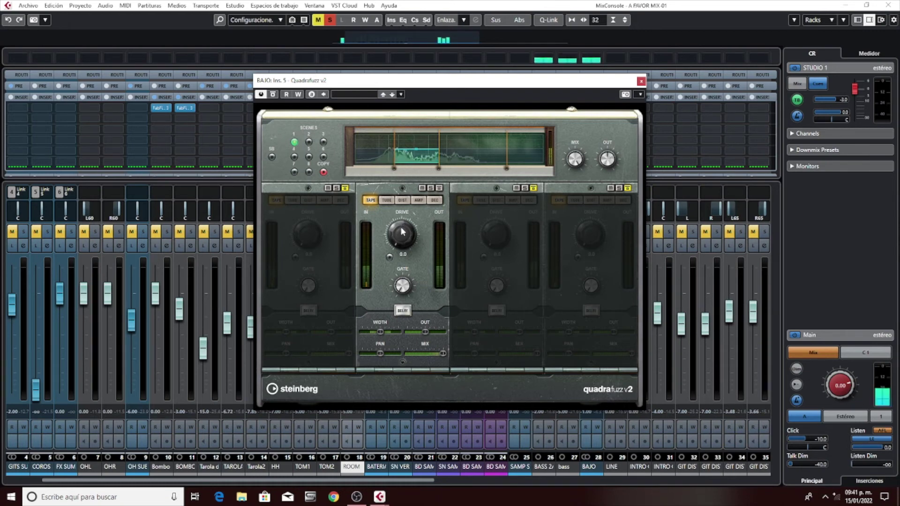
{"action": "left_click", "coordinate": [430, 188]}
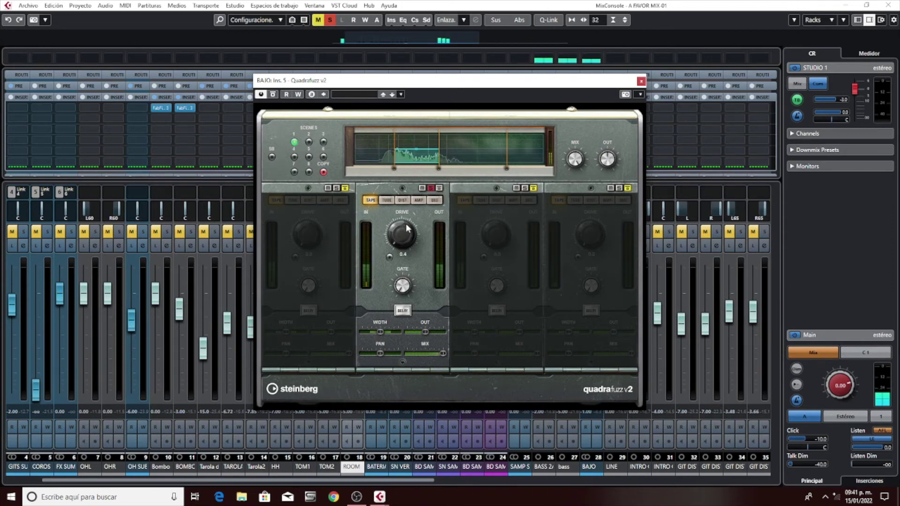
{"action": "left_click_drag", "start_coordinate": [407, 207], "coordinate": [407, 148]}
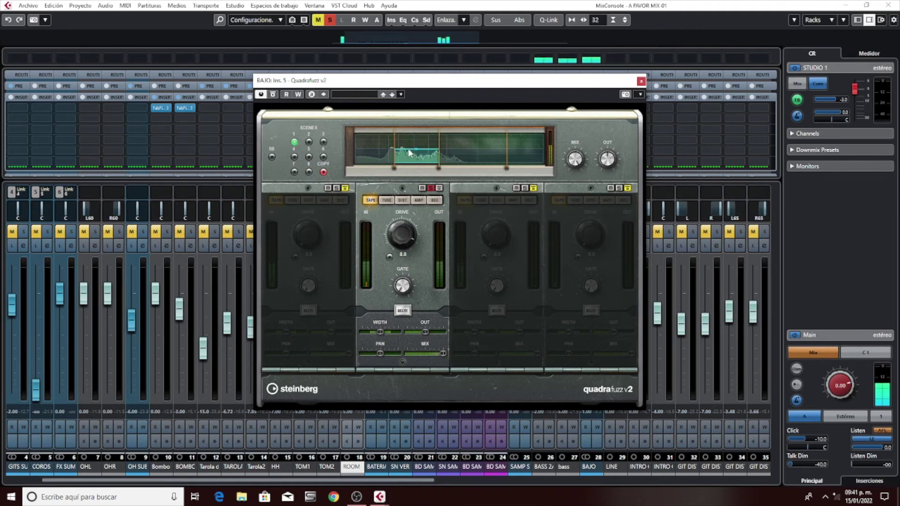
- Switch band 2 to Tube distortion, raise its output level slightly and set the drive to 7.2
{"action": "left_click", "coordinate": [392, 201]}
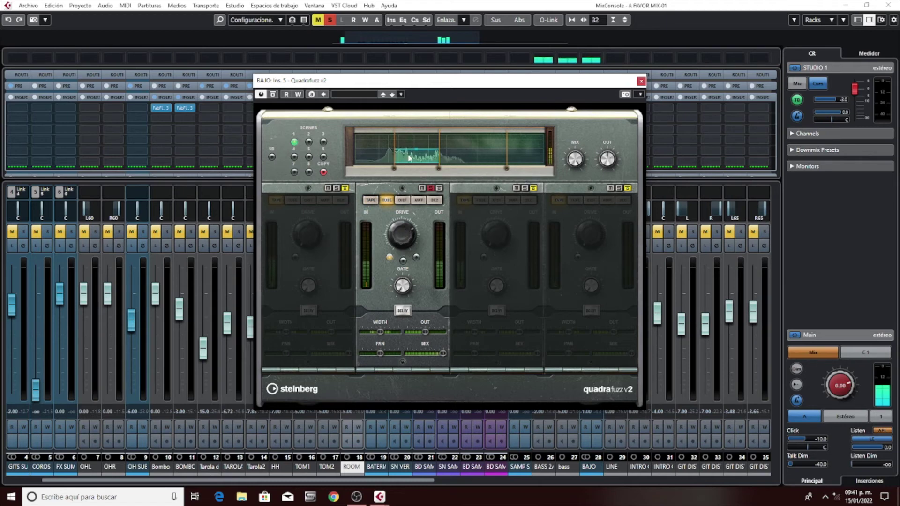
{"action": "left_click_drag", "start_coordinate": [417, 151], "coordinate": [414, 146]}
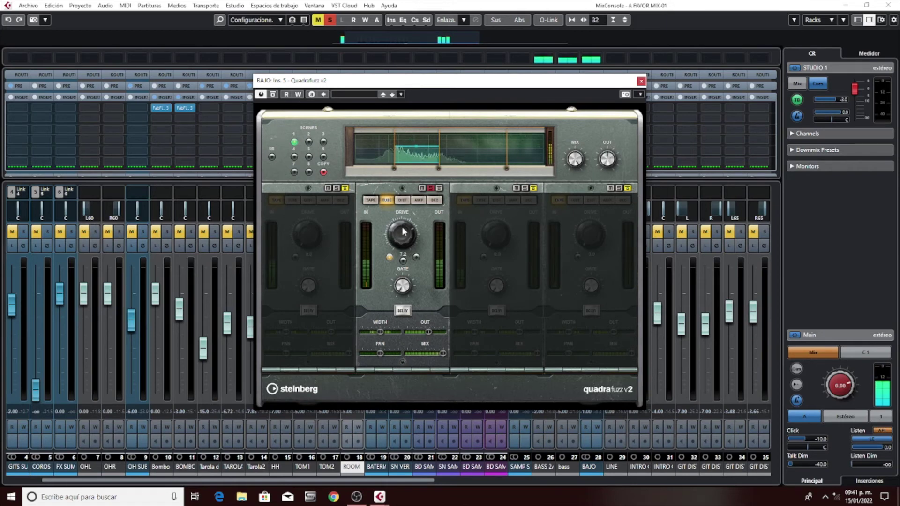
- Unsolo Quadrafuzz band 2 and compare the full bass sound with that band bypassed and active
{"action": "left_click", "coordinate": [431, 189]}
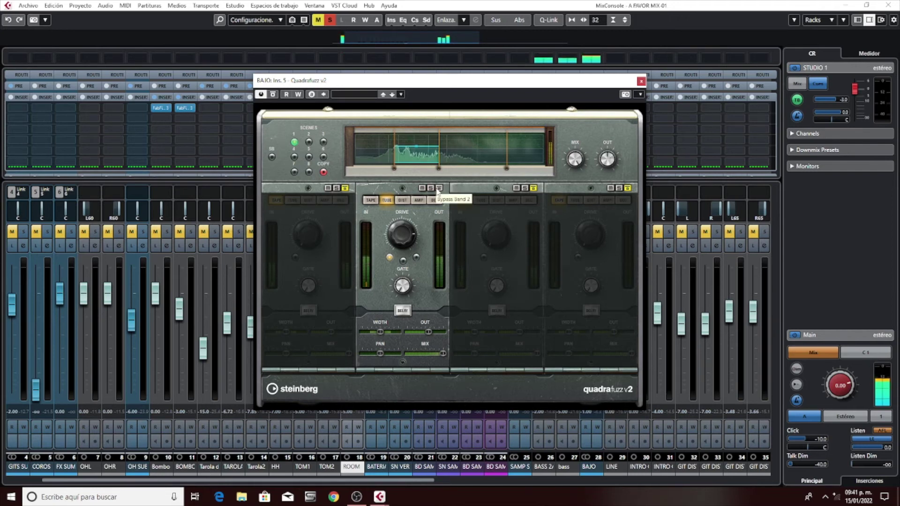
{"action": "left_click", "coordinate": [439, 188]}
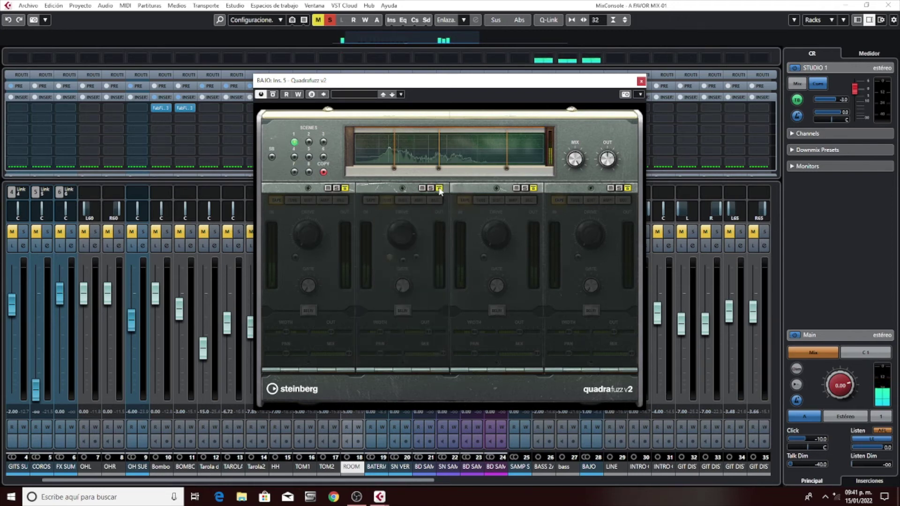
{"action": "left_click", "coordinate": [439, 188]}
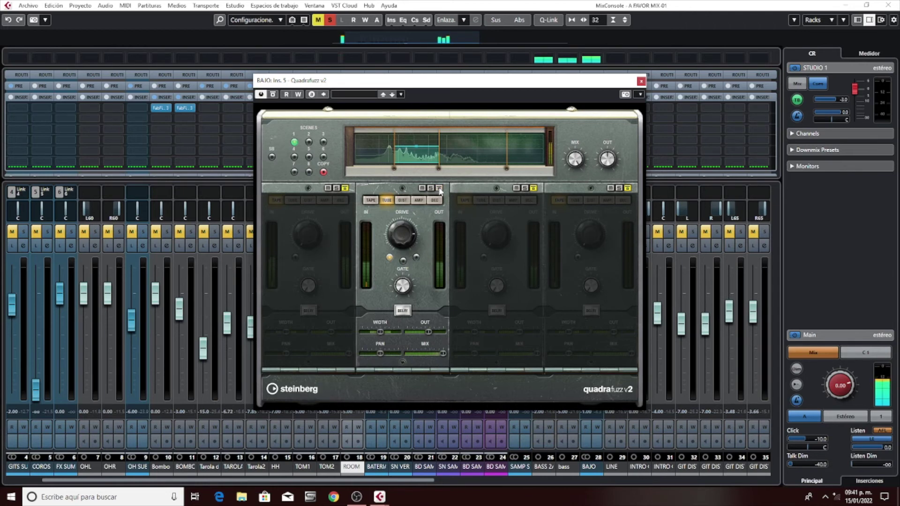
- Close the Quadrafuzz window and compare the BAJO channel with the whole Quadrafuzz insert bypassed and active
{"action": "left_click", "coordinate": [640, 82]}
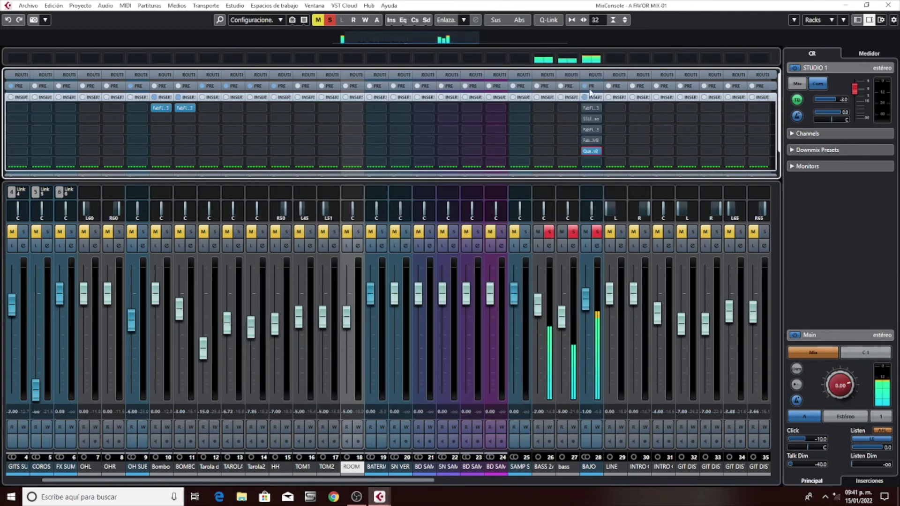
{"action": "left_click", "coordinate": [586, 151]}
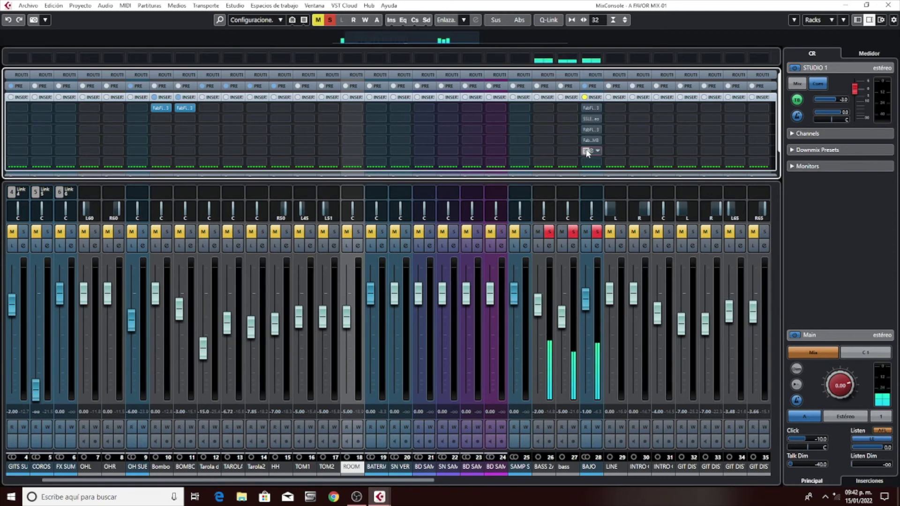
{"action": "left_click", "coordinate": [587, 151]}
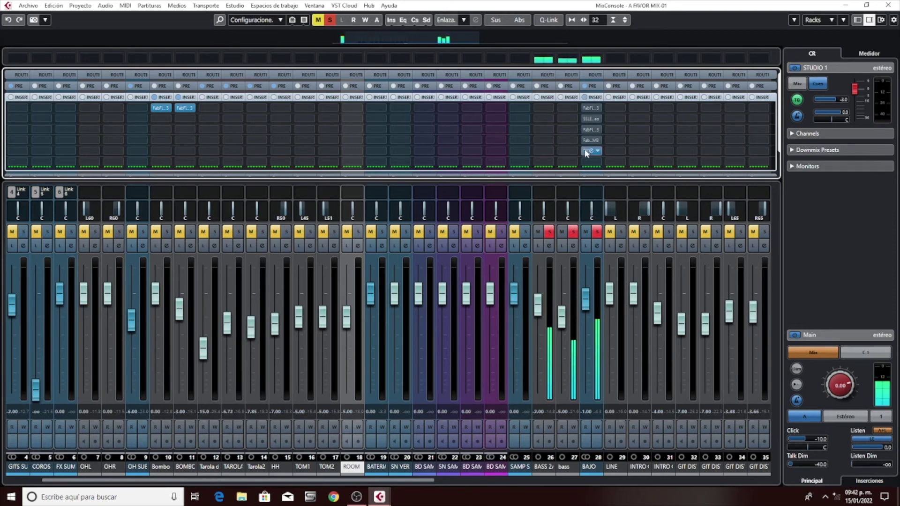
- Reopen Quadrafuzz, audition Dist on band 2, return it to Tube with two tubes and raise the drive to about 8.9
{"action": "left_click", "coordinate": [592, 152]}
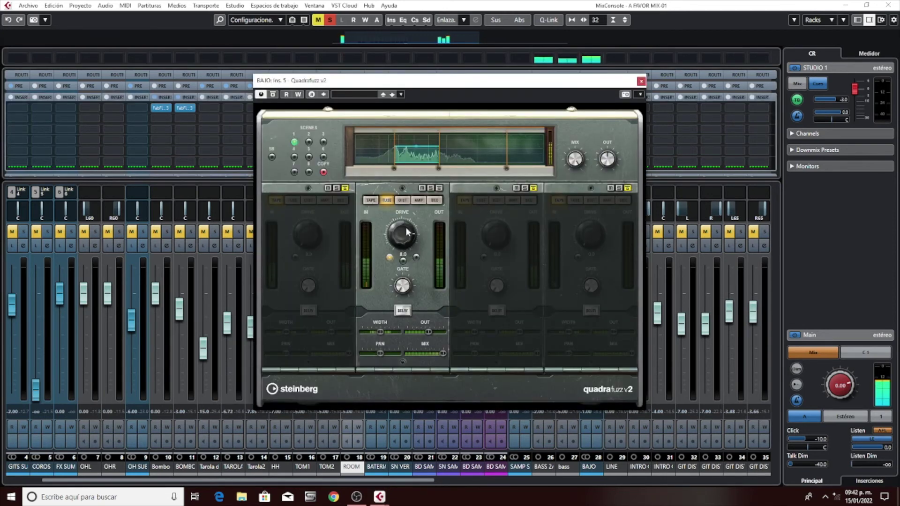
{"action": "left_click", "coordinate": [403, 200]}
{"action": "left_click", "coordinate": [388, 201]}
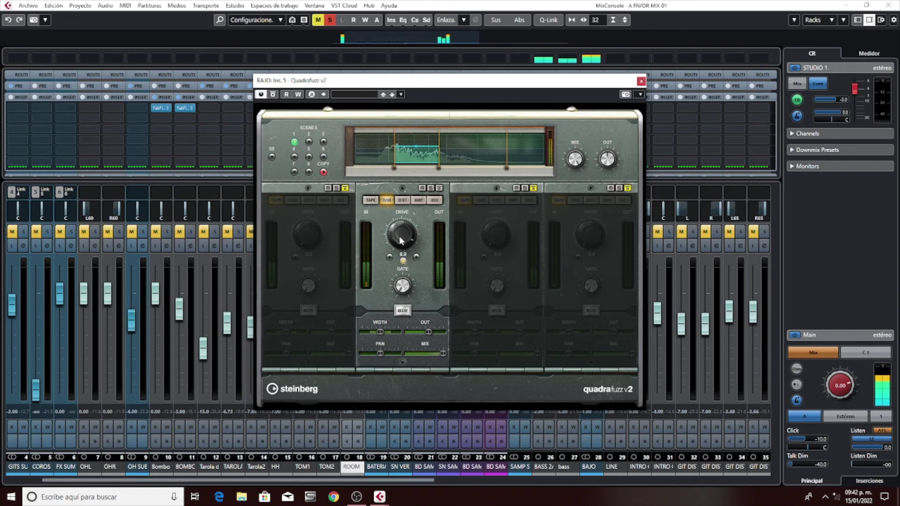
{"action": "left_click_drag", "start_coordinate": [401, 241], "coordinate": [401, 243]}
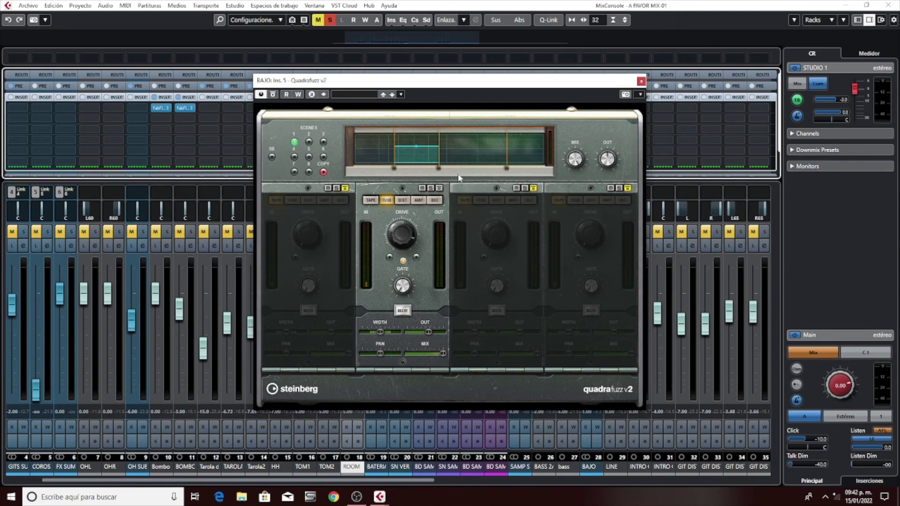
- Play the bass with the new Tube setting, close Quadrafuzz and compare its insert bypassed and active
{"action": "key", "text": "space"}
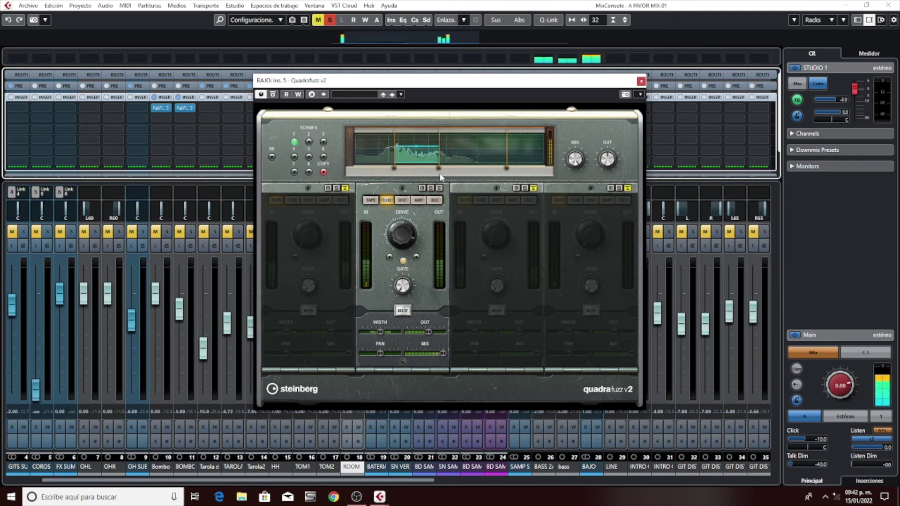
{"action": "left_click", "coordinate": [641, 81]}
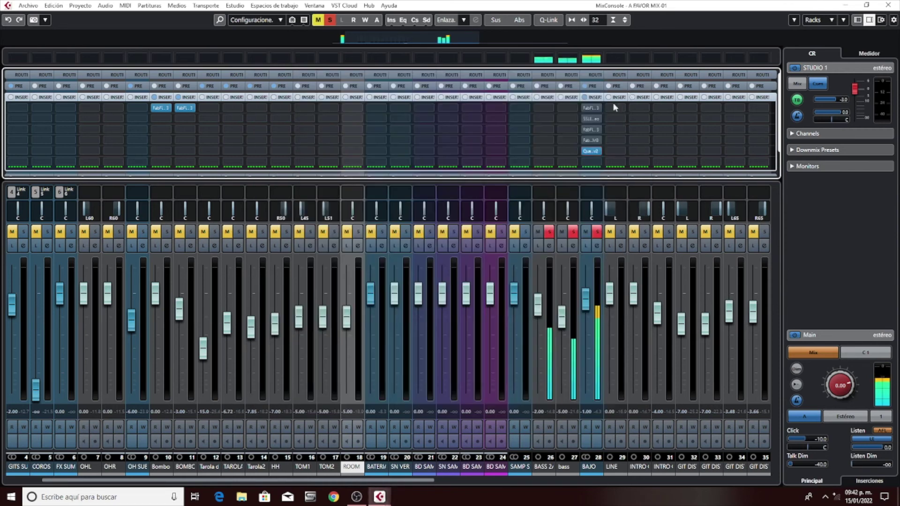
{"action": "left_click", "coordinate": [585, 151]}
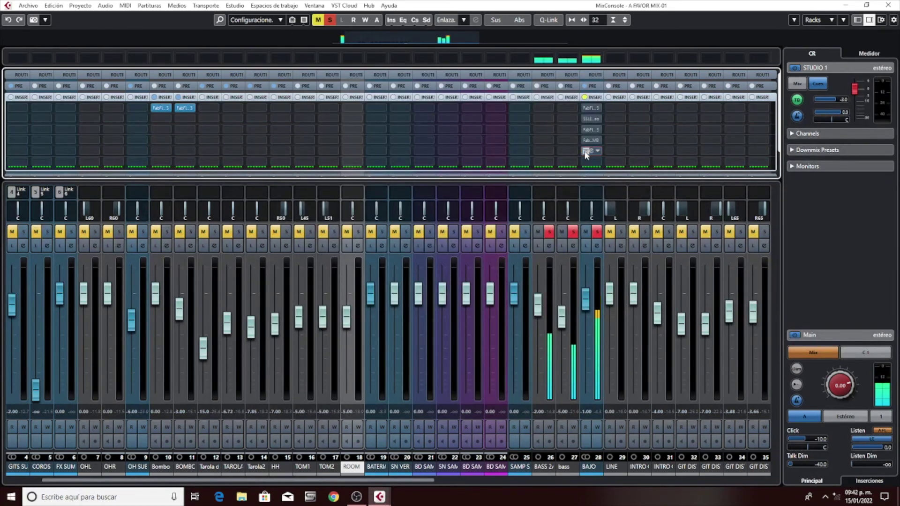
{"action": "left_click", "coordinate": [585, 151]}
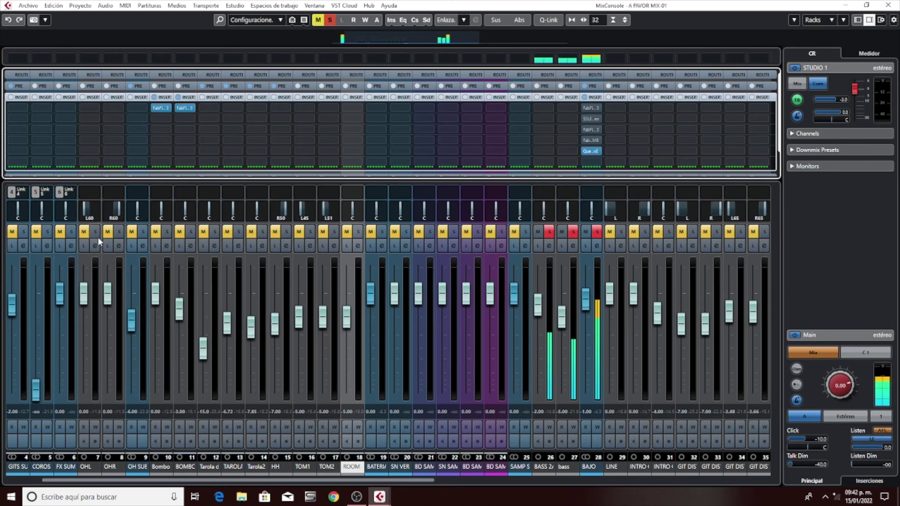
- Solo the overheads, both bombo channels, the three tarola channels, HH, TOM1, TOM2 and ROOM alongside the bass
{"action": "left_click", "coordinate": [95, 233]}
{"action": "left_click", "coordinate": [119, 232]}
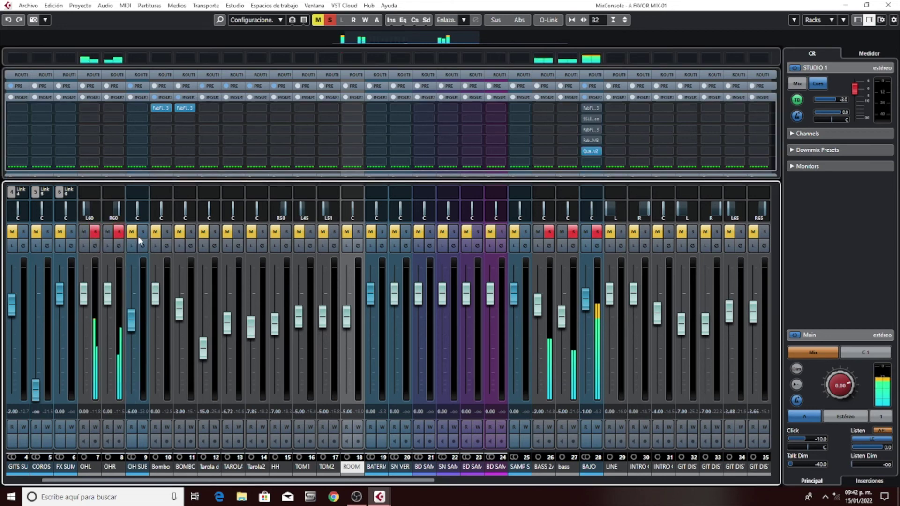
{"action": "left_click", "coordinate": [166, 232]}
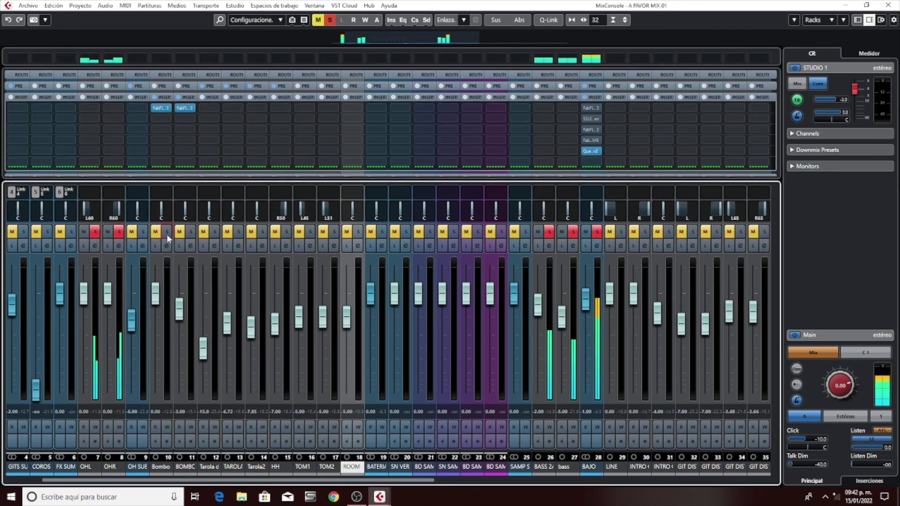
{"action": "left_click", "coordinate": [191, 232]}
{"action": "left_click", "coordinate": [215, 232]}
{"action": "left_click", "coordinate": [238, 233]}
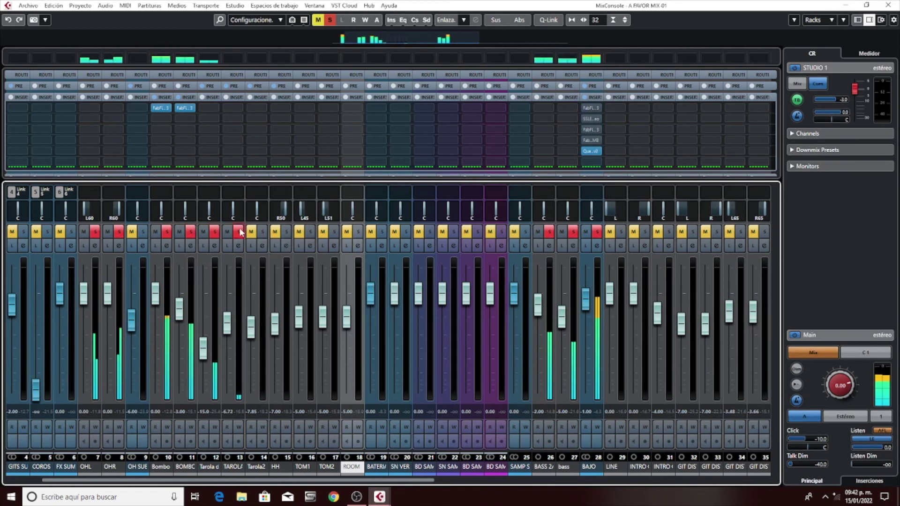
{"action": "left_click", "coordinate": [262, 233]}
{"action": "left_click", "coordinate": [286, 232]}
{"action": "left_click", "coordinate": [310, 233]}
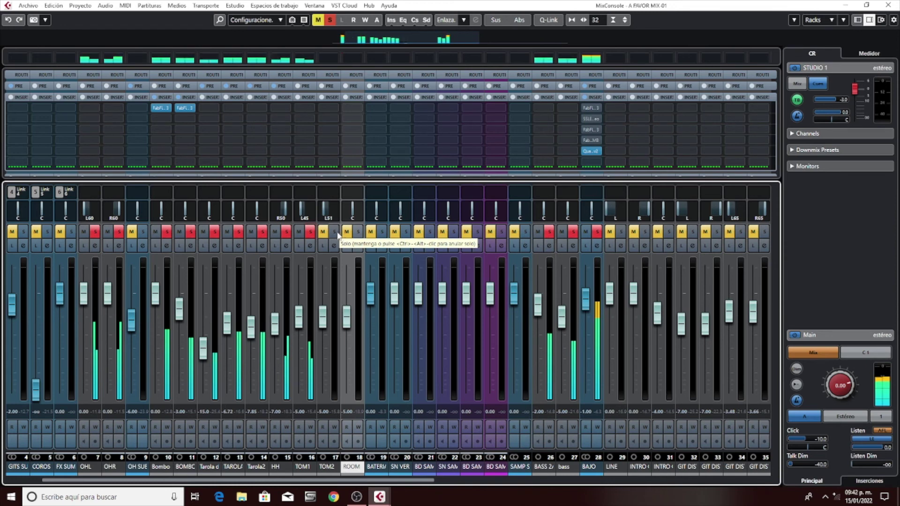
{"action": "left_click", "coordinate": [334, 232]}
{"action": "left_click", "coordinate": [358, 233]}
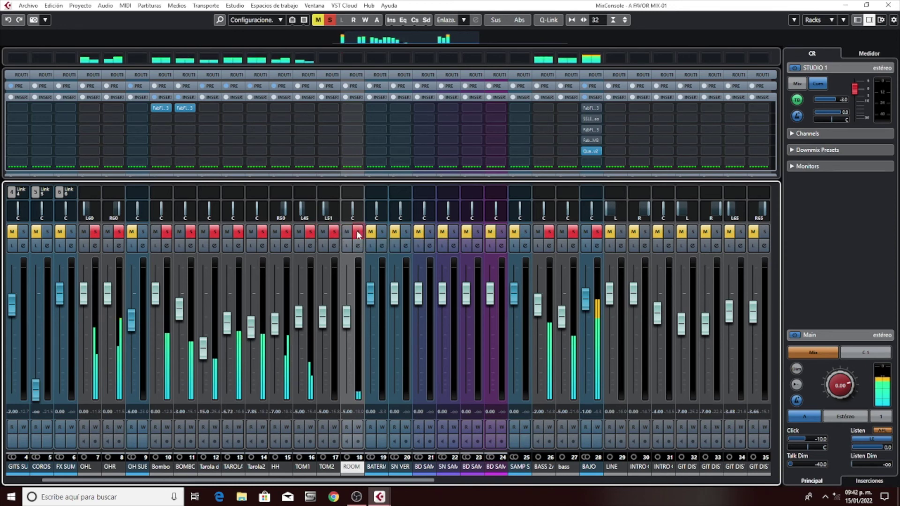
- Lower Quadrafuzz's overall output to about -3.8 dB, then compare it in the mix and leave its insert bypassed
{"action": "left_click", "coordinate": [590, 152]}
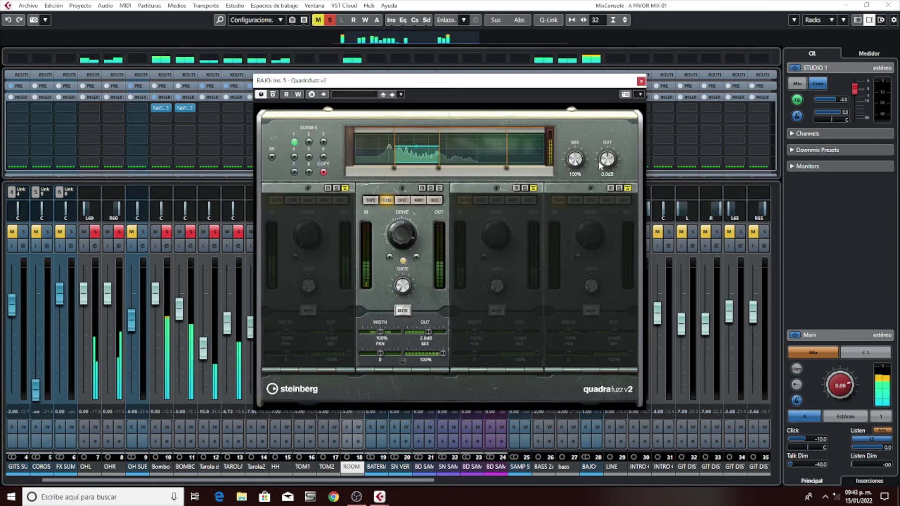
{"action": "left_click_drag", "start_coordinate": [603, 167], "coordinate": [601, 171]}
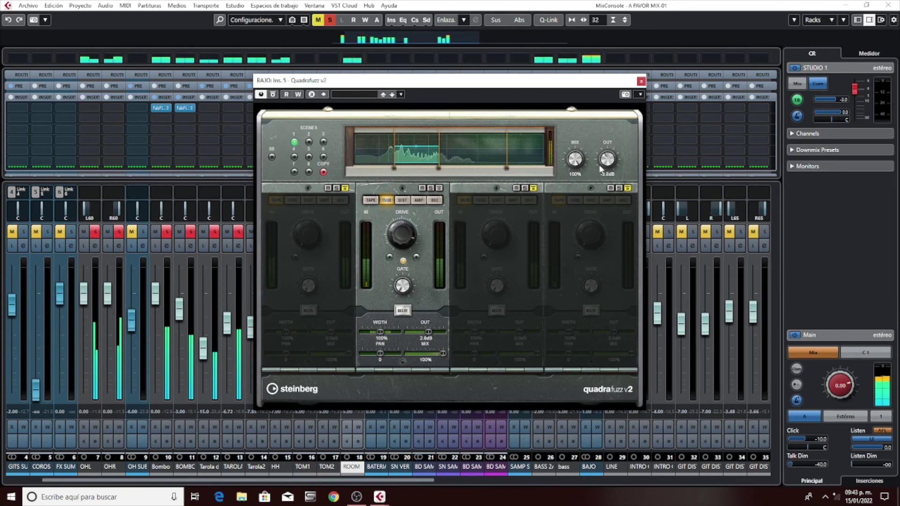
{"action": "left_click", "coordinate": [640, 82]}
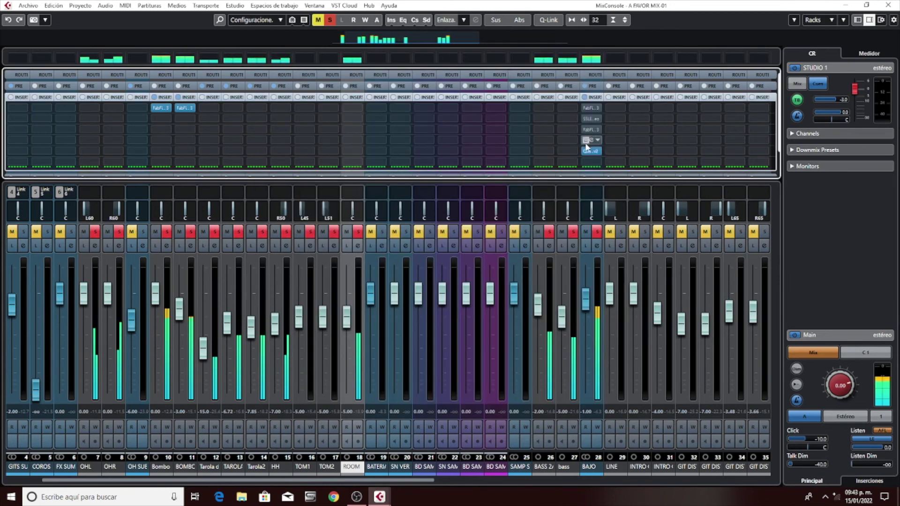
{"action": "left_click", "coordinate": [585, 152]}
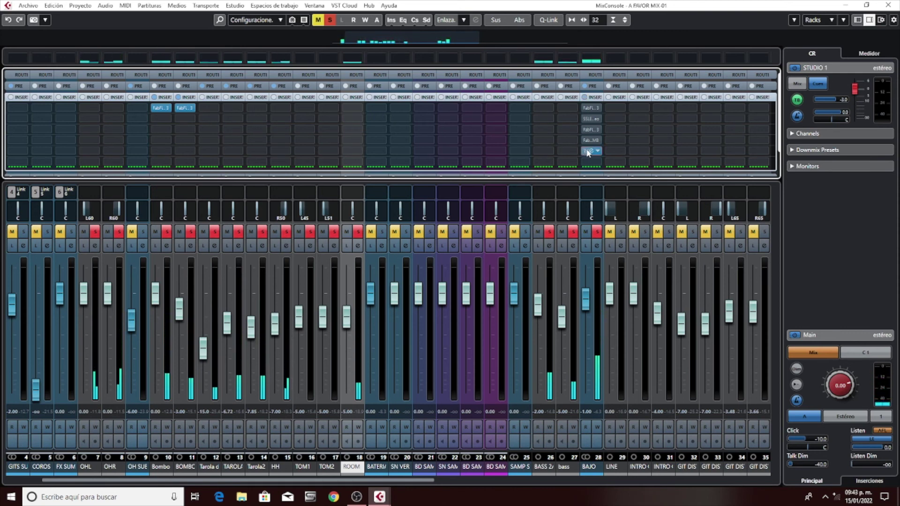
{"action": "left_click", "coordinate": [585, 151]}
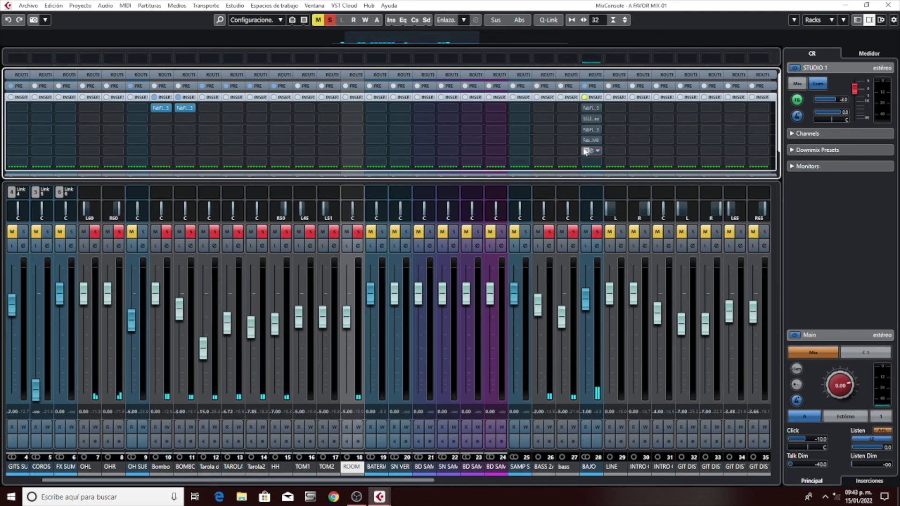
- Reactivate BAJO's first four inserts and compare the bass in the mix with the insert chain bypassed and active
{"action": "left_click", "coordinate": [586, 119]}
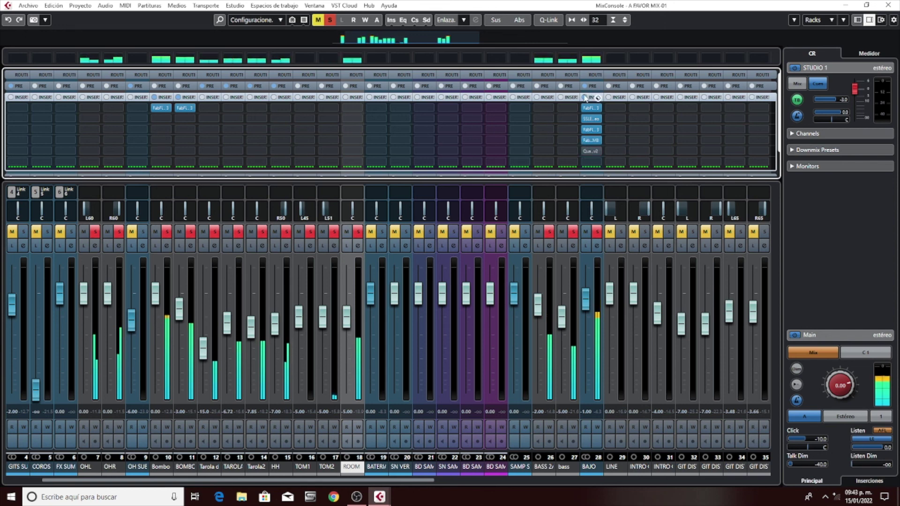
{"action": "left_click", "coordinate": [584, 97]}
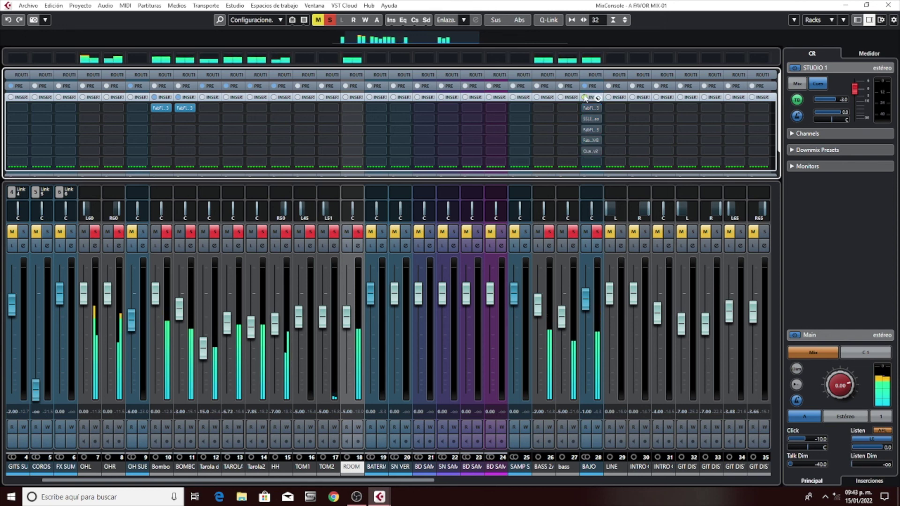
{"action": "left_click", "coordinate": [585, 97]}
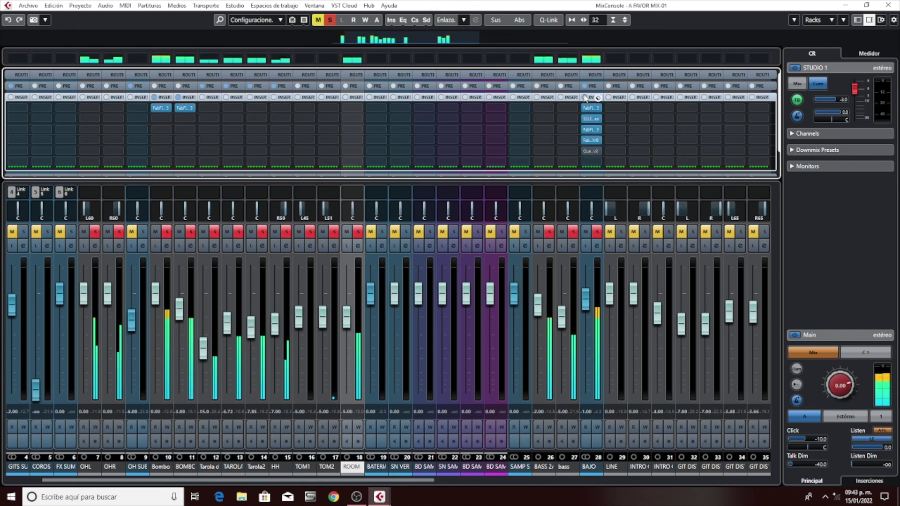
{"action": "left_click", "coordinate": [584, 97]}
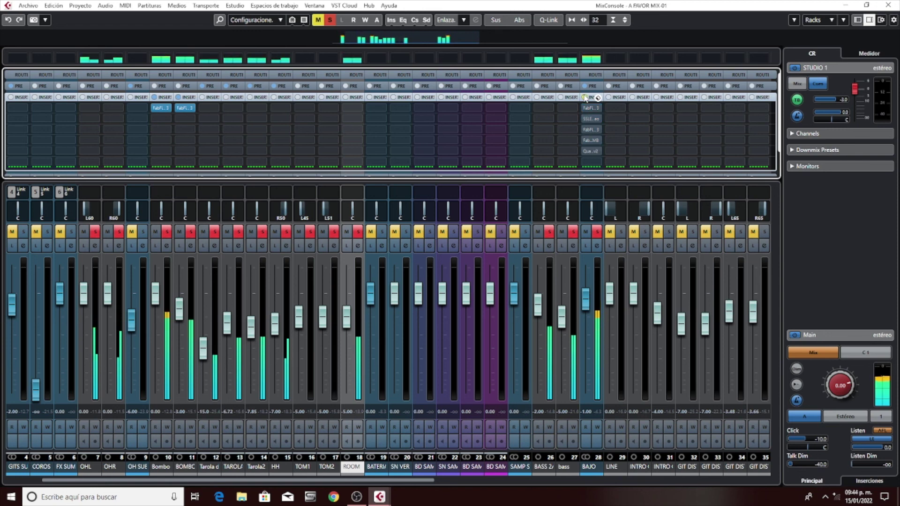